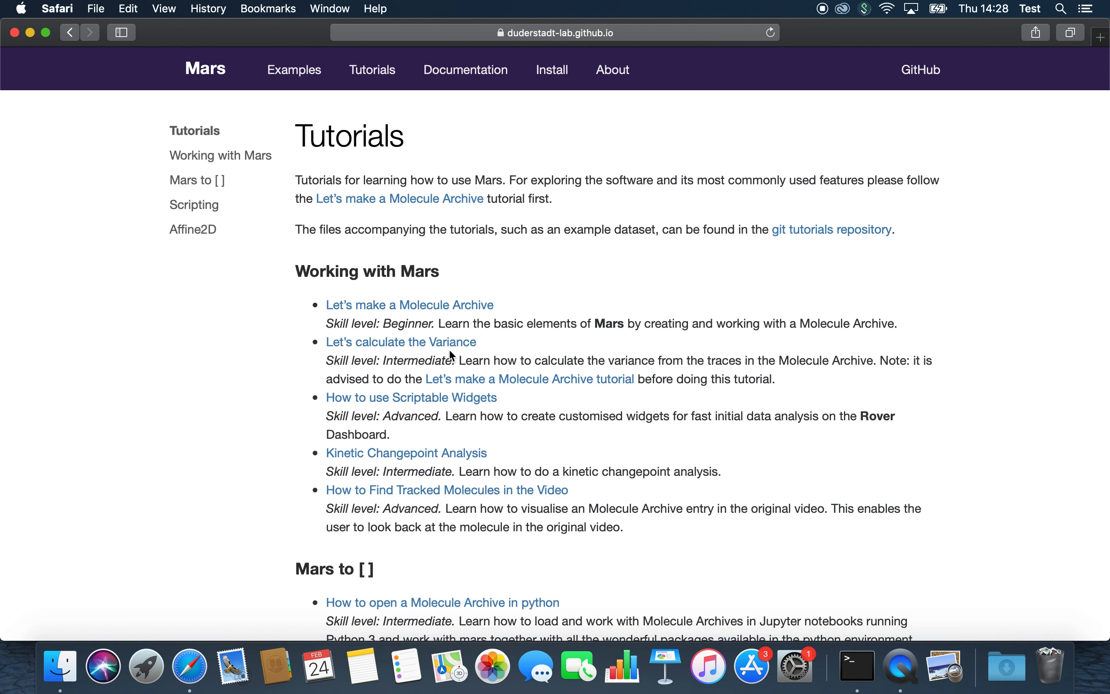
Open the "Let's make a Molecule Archive" tutorial and go to its section on importing a video in Fiji
click(425, 312)
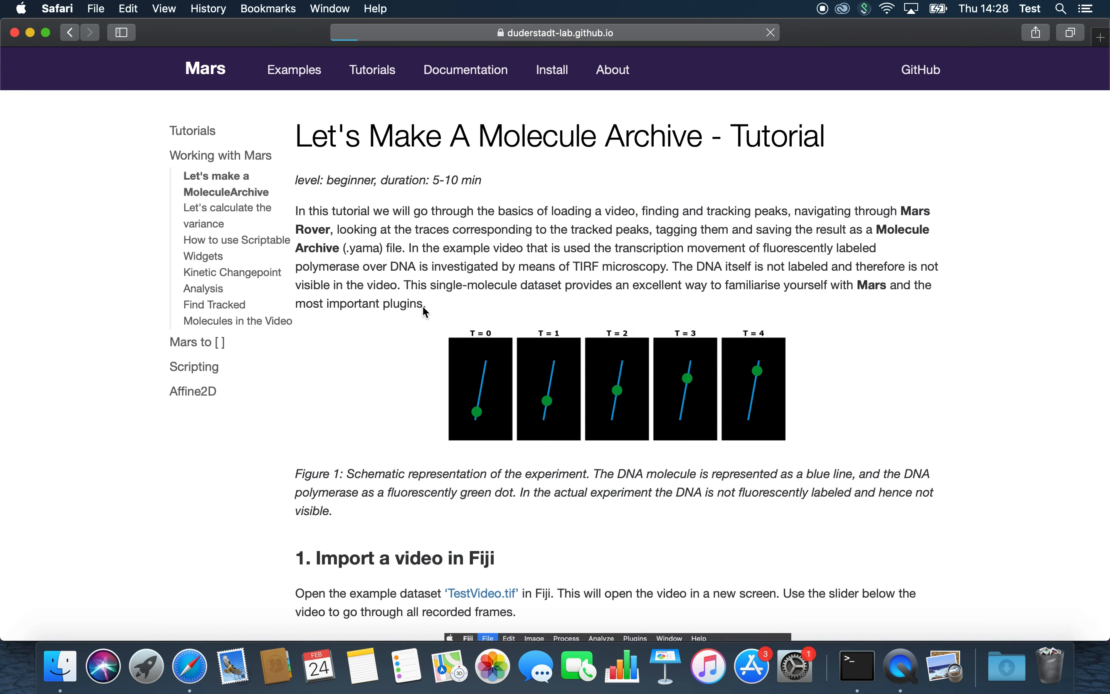
scroll(443, 433, down, 2)
scroll(440, 428, down, 1)
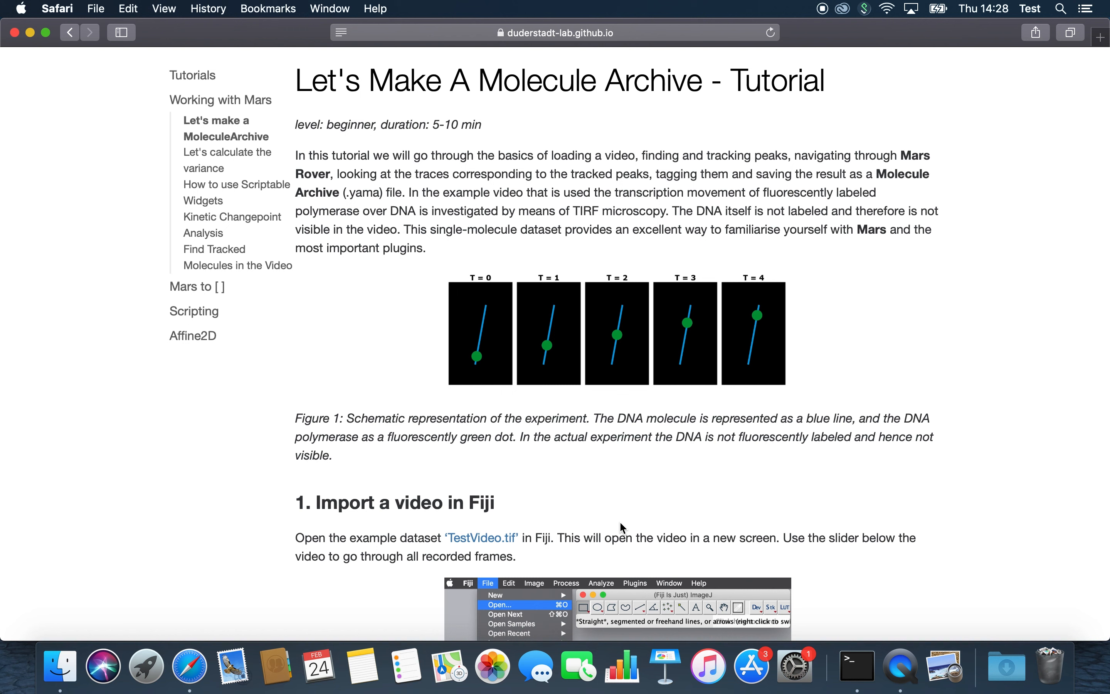
scroll(620, 523, down, 10)
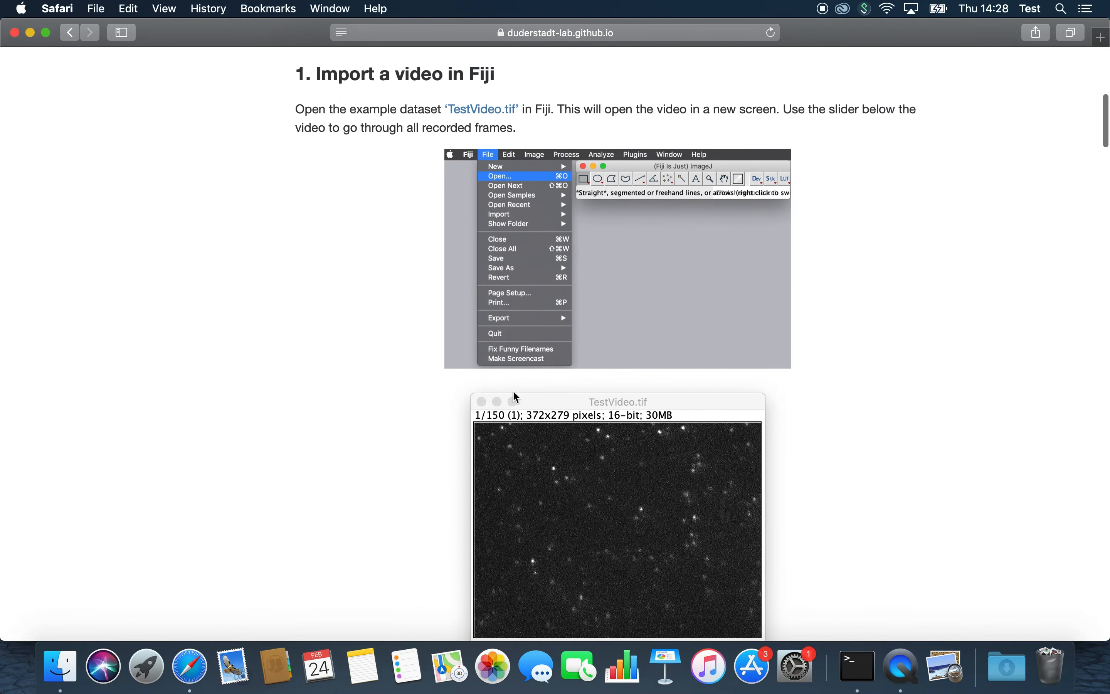
Download TestVideo.tif from the GitHub repository linked in the tutorial, opened in a new tab, and close that tab
right_click(497, 111)
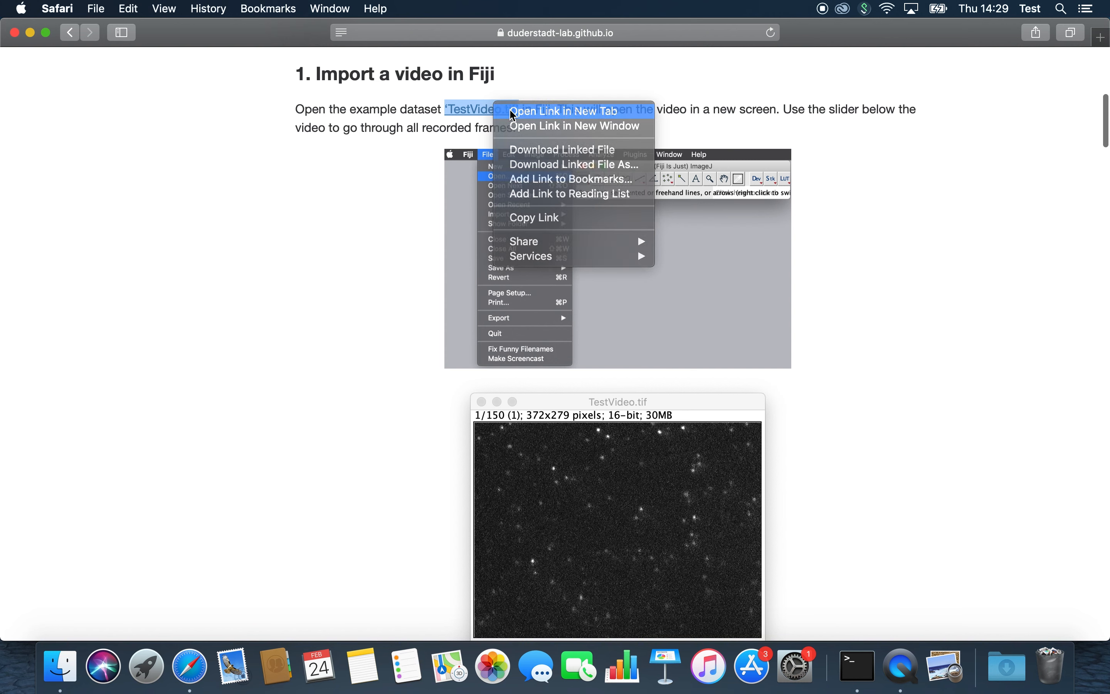
click(527, 107)
click(894, 60)
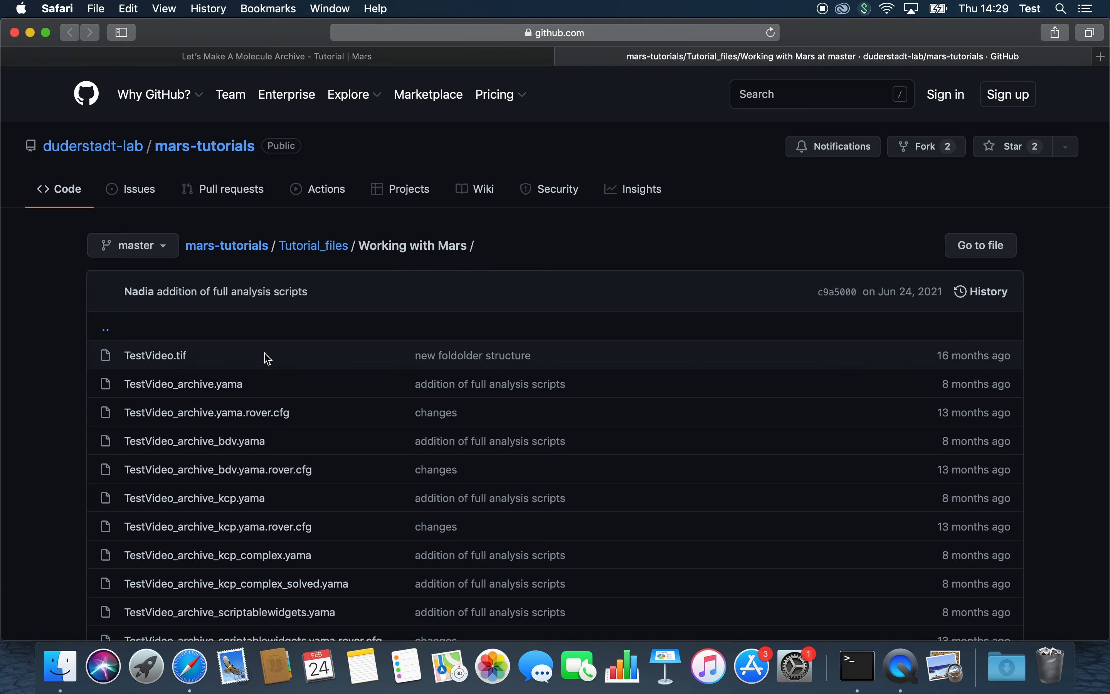
click(159, 356)
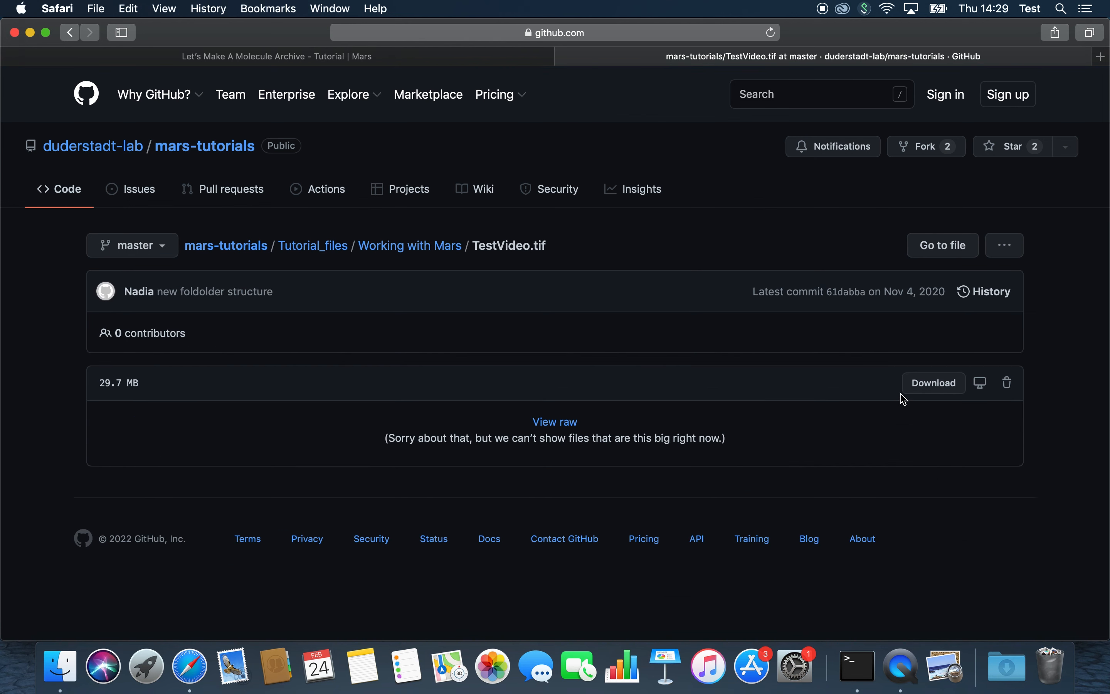
click(931, 383)
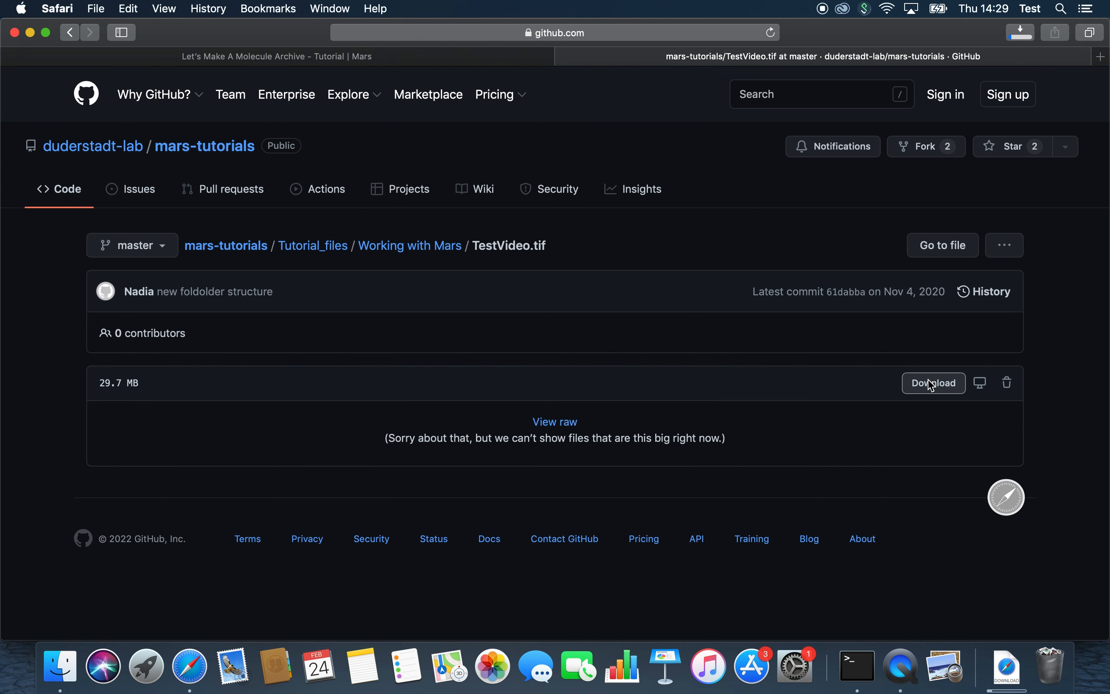
click(1018, 32)
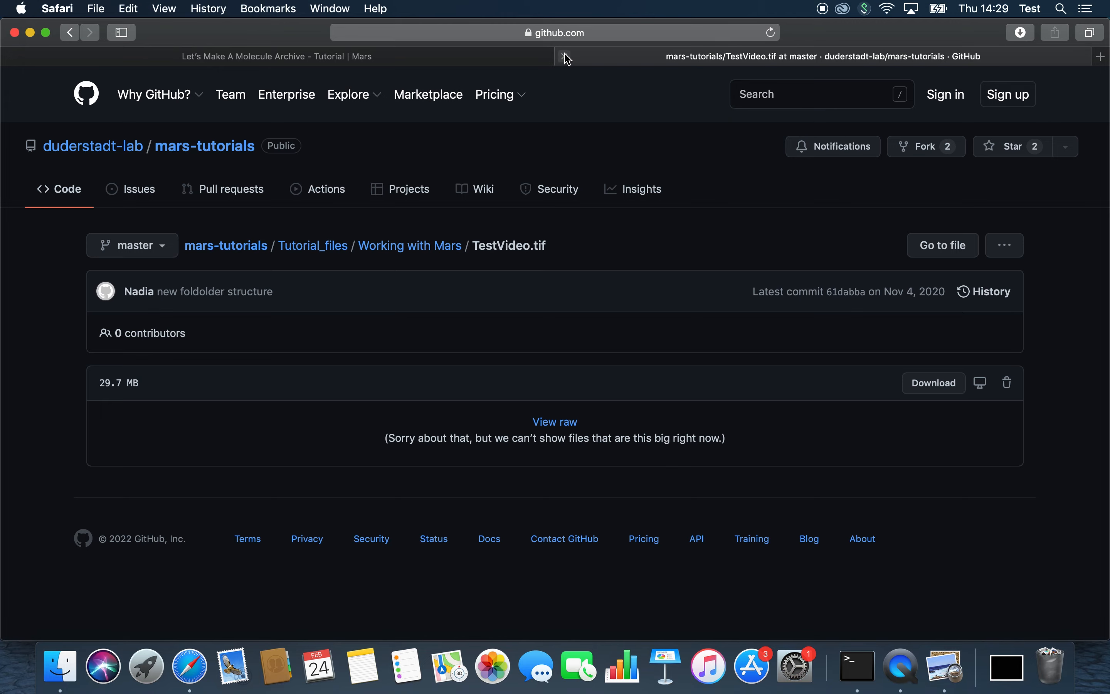
click(565, 56)
scroll(453, 522, down, 1)
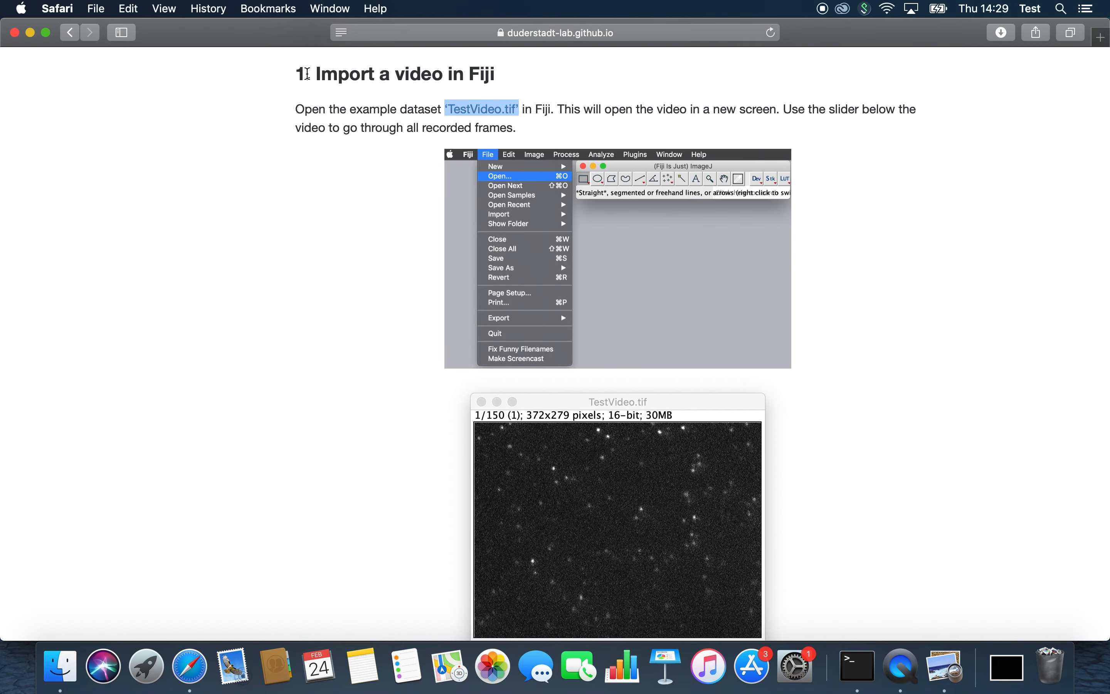
Minimize the browser, launch Fiji from the desktop, and close the TestVideo.tif preview window while it loads
click(30, 32)
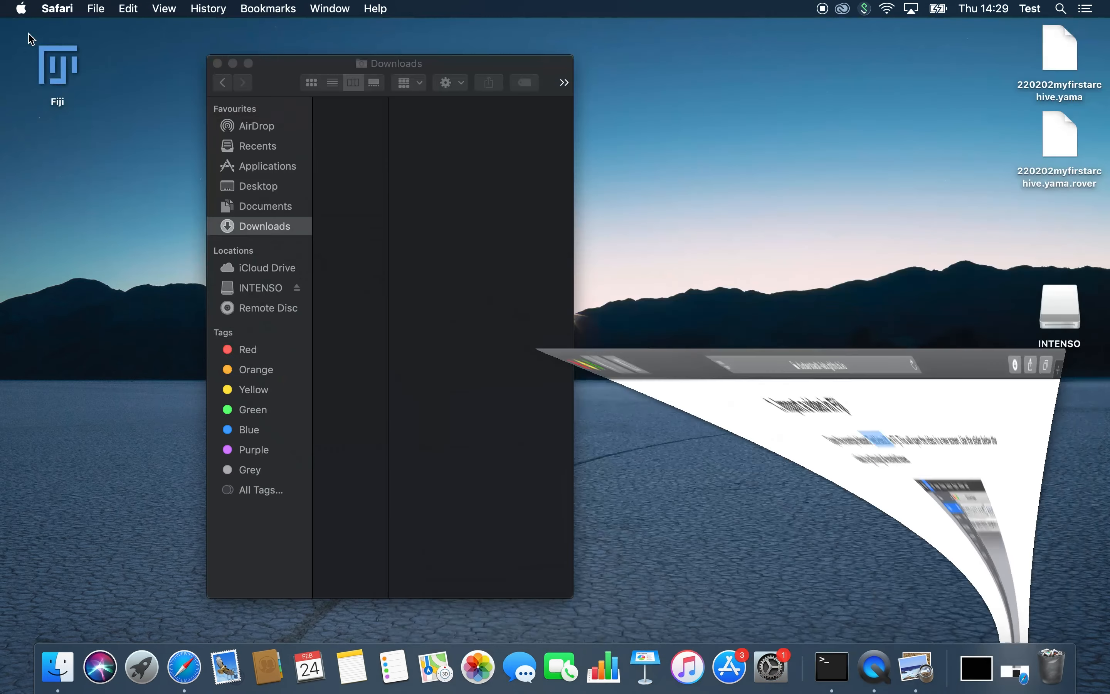
double_click(49, 62)
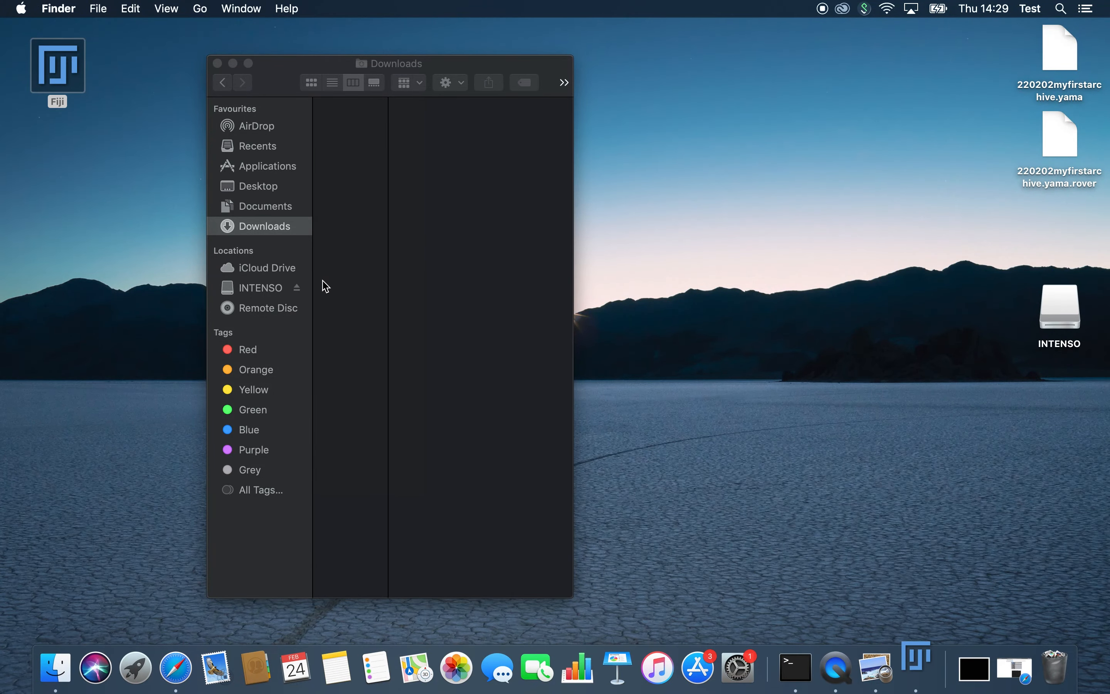
scroll(322, 287, left, 3)
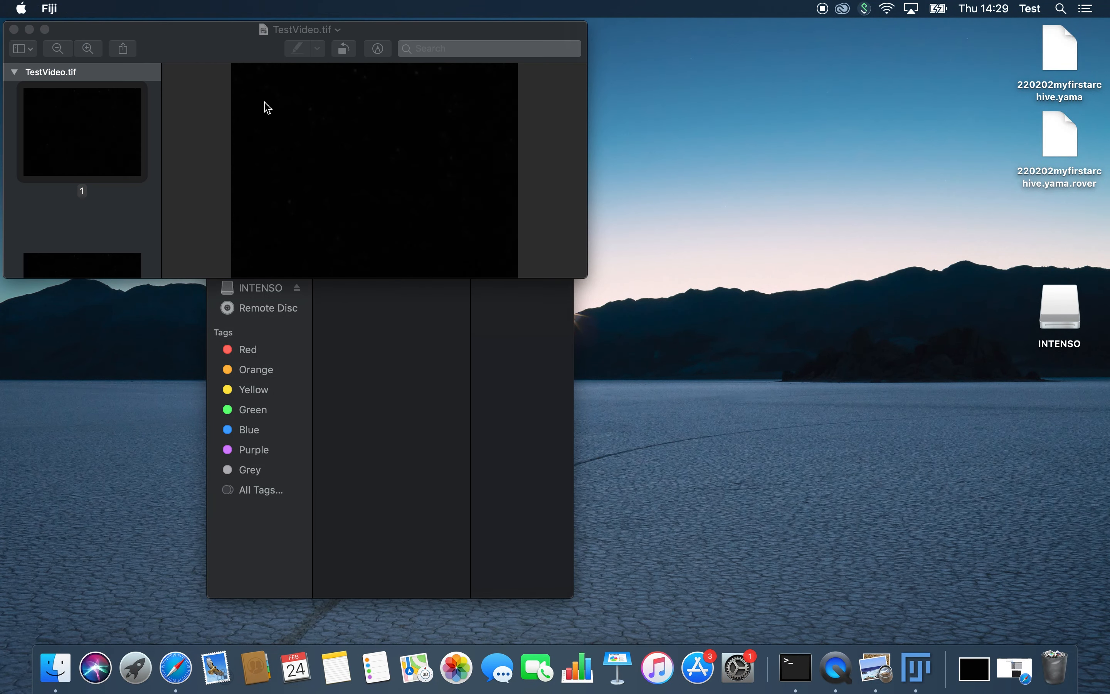
click(14, 29)
drag(285, 65, 111, 127)
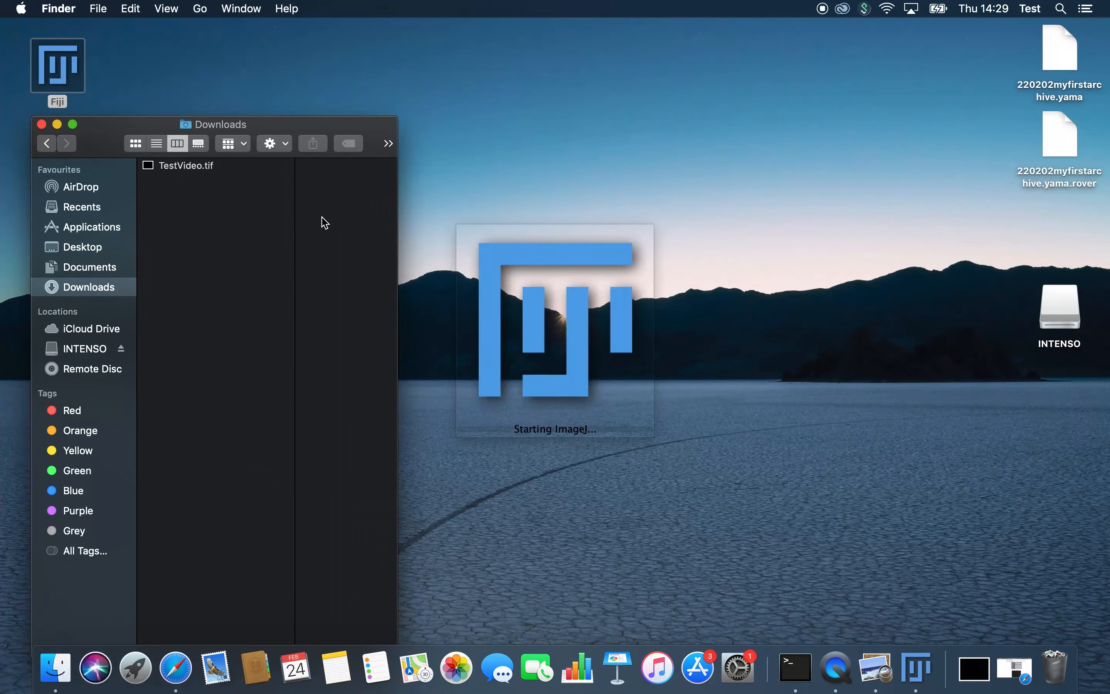
click(200, 166)
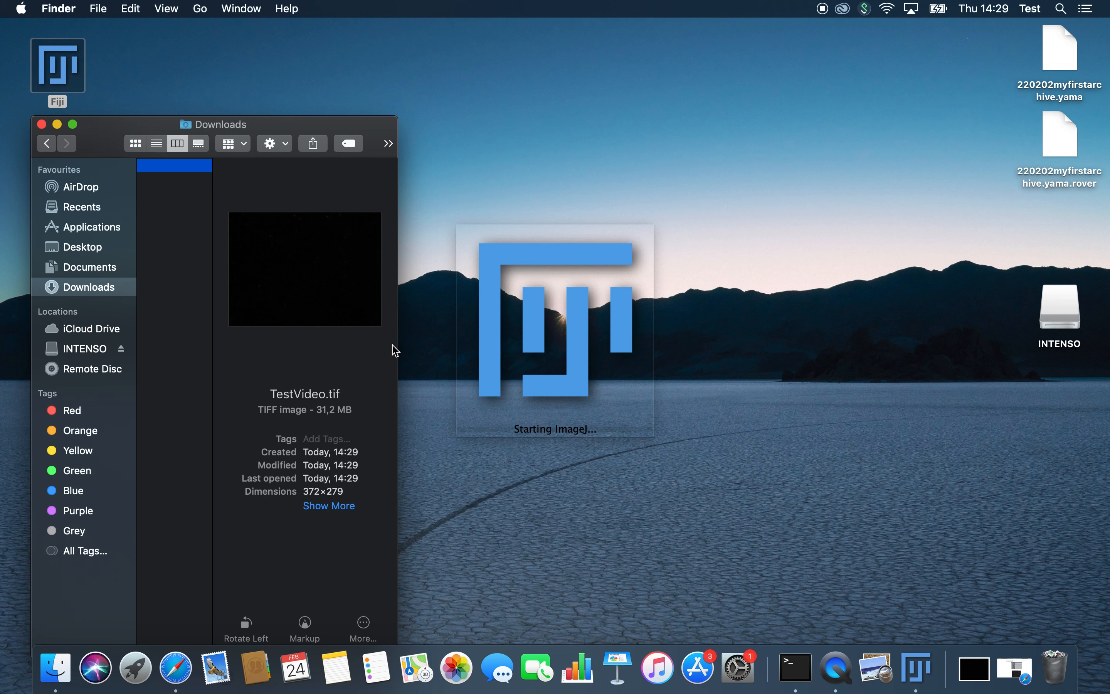
click(378, 28)
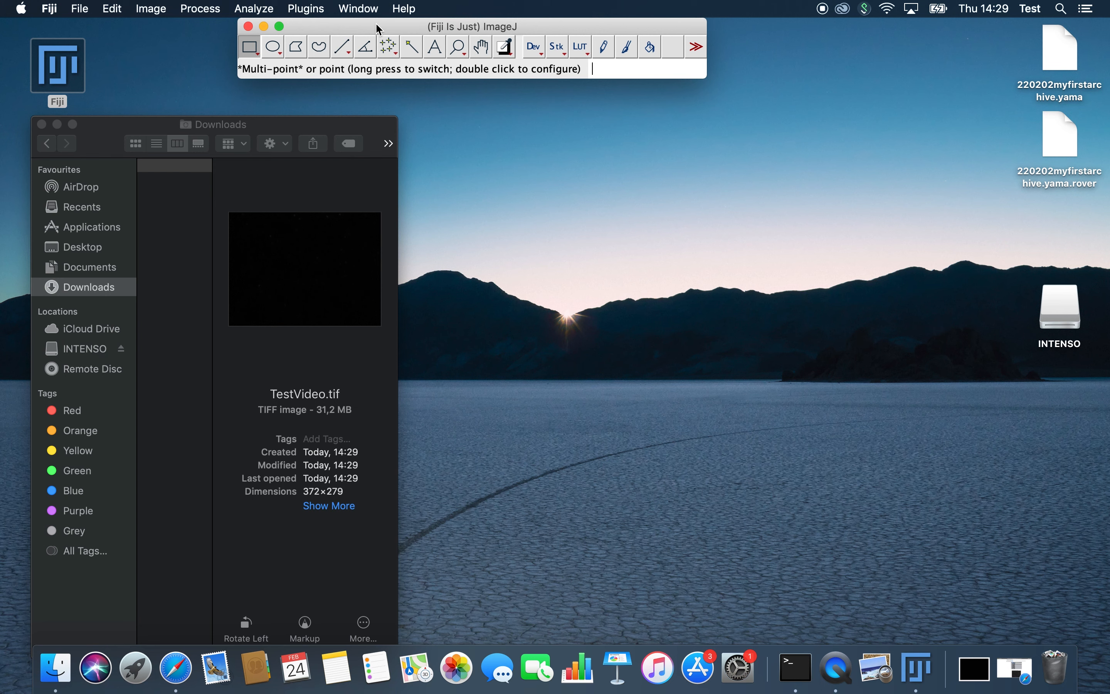
Open TestVideo.tif from the Downloads folder in Fiji and close the leftover Finder window
click(79, 8)
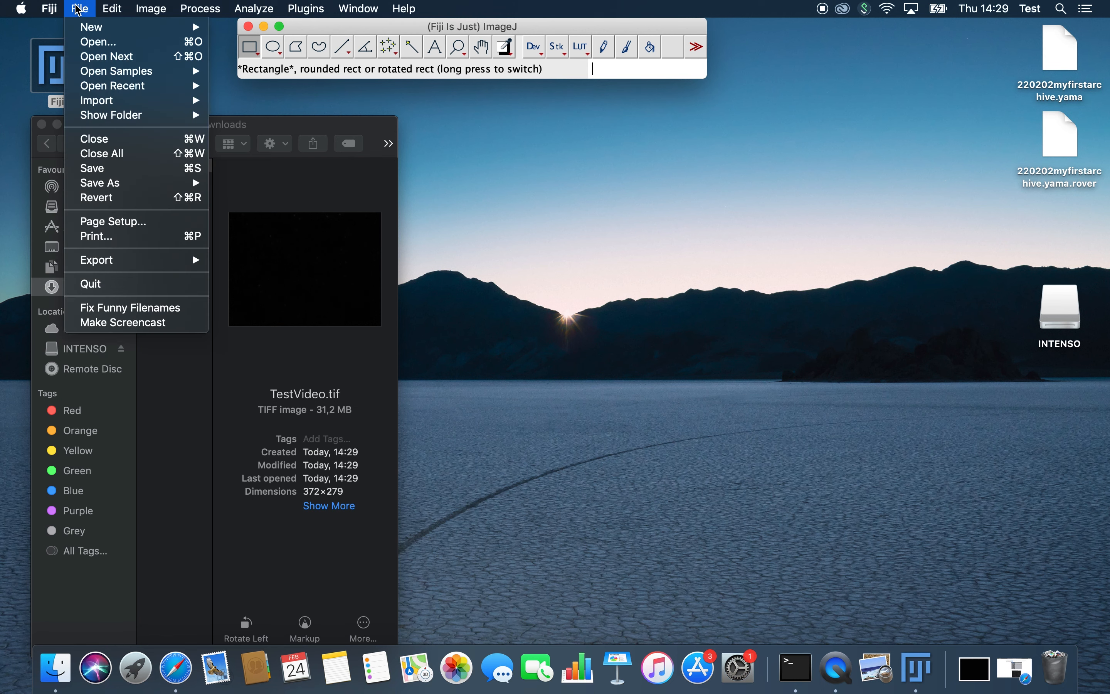
click(99, 44)
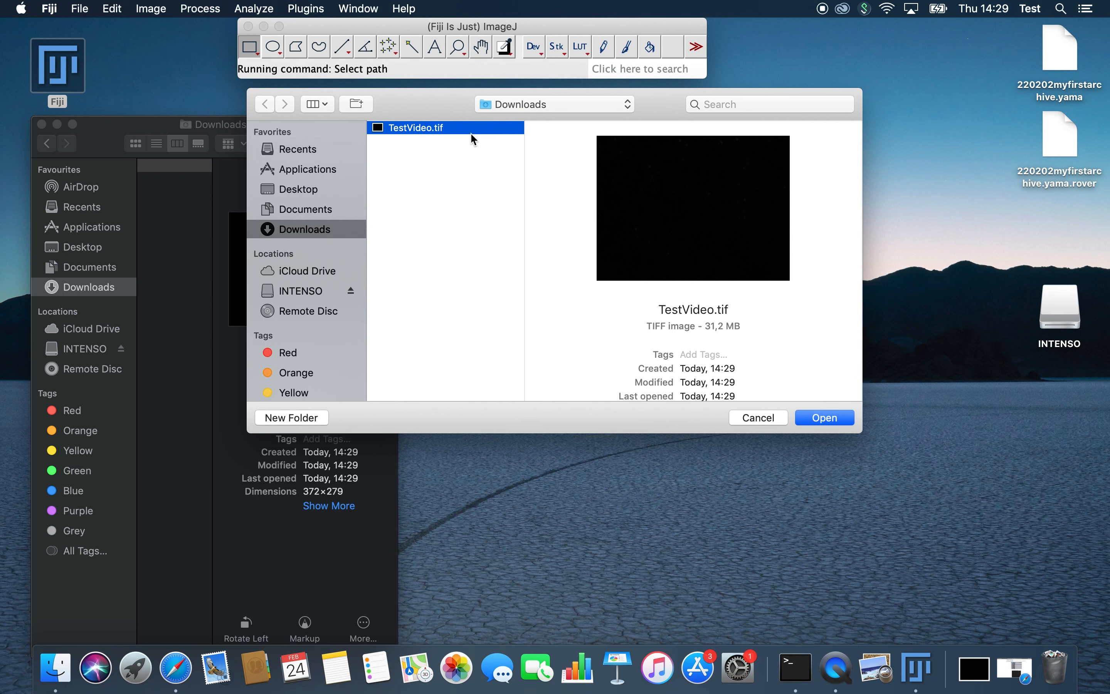
click(825, 418)
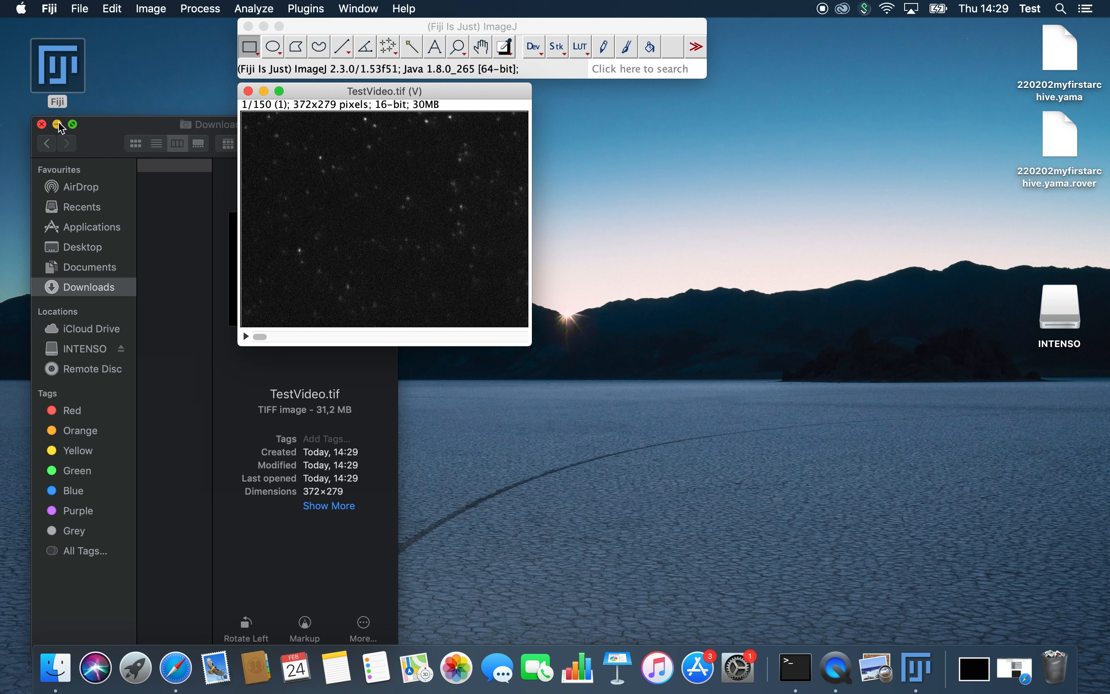
click(41, 124)
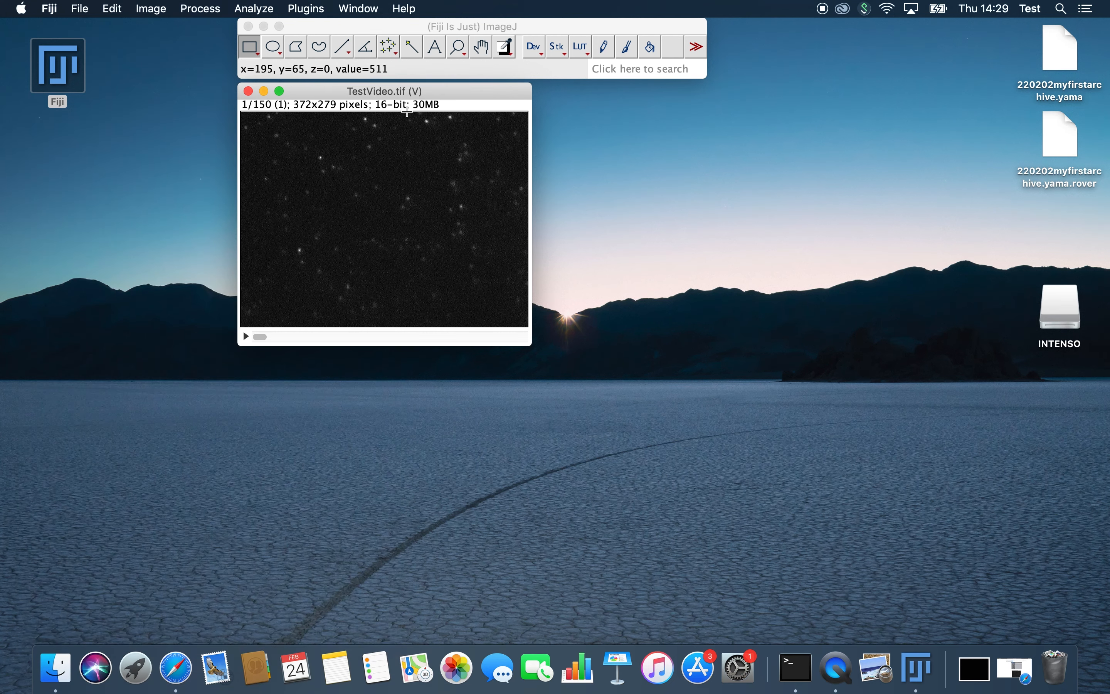
Enlarge the TestVideo.tif view to 150% and scrub through the recorded frames
click(459, 46)
click(427, 188)
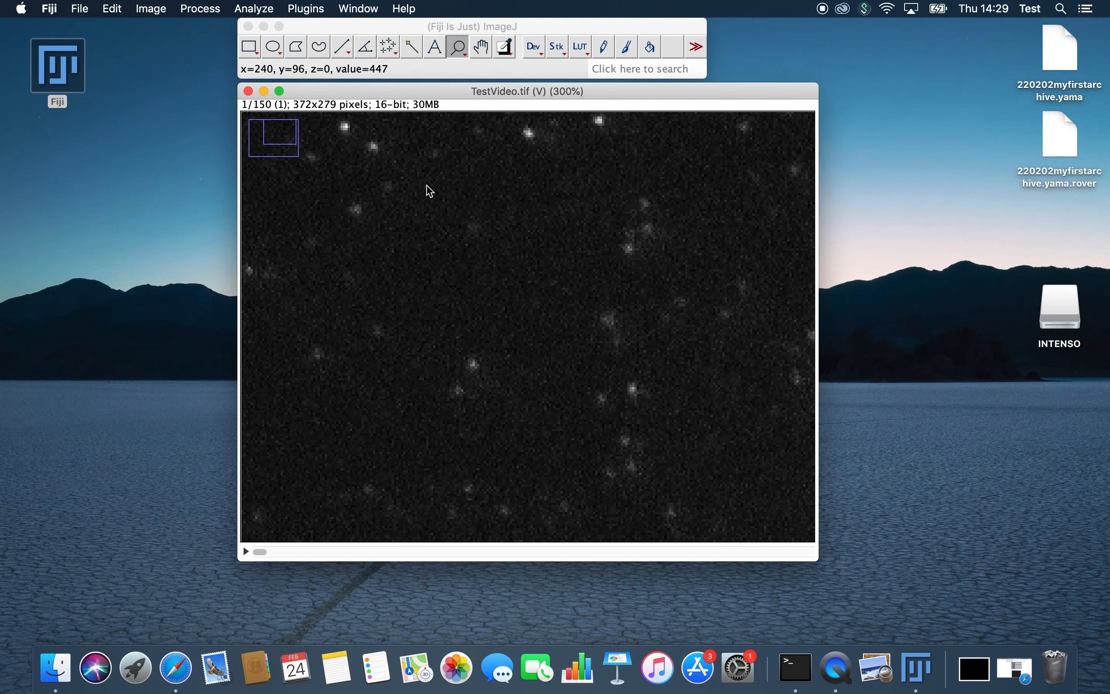
right_click(424, 308)
drag(261, 551, 327, 535)
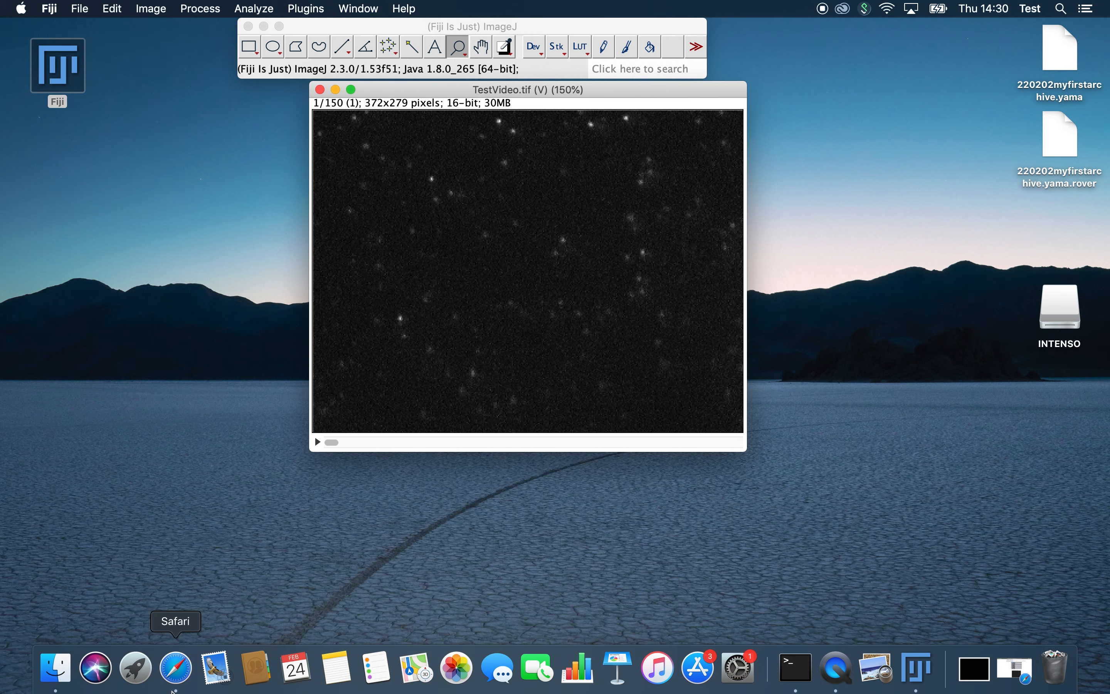
Switch to Safari and read the tutorial's background information and the section on tracking peaks through frames
click(175, 667)
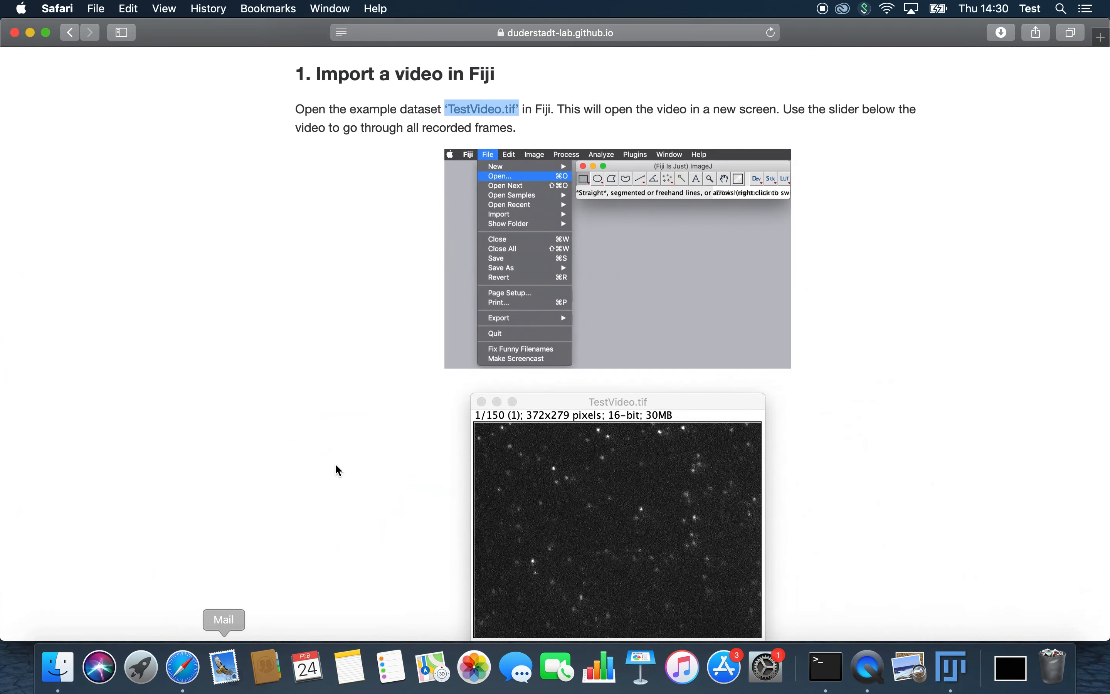
scroll(461, 166, down, 5)
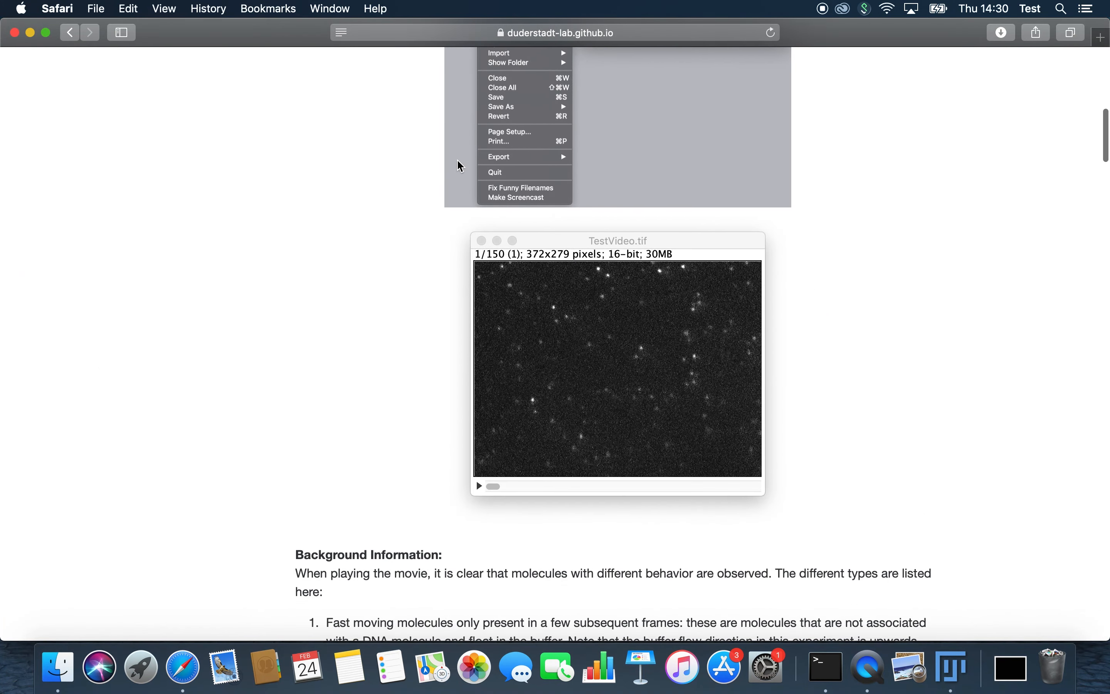
scroll(461, 166, down, 13)
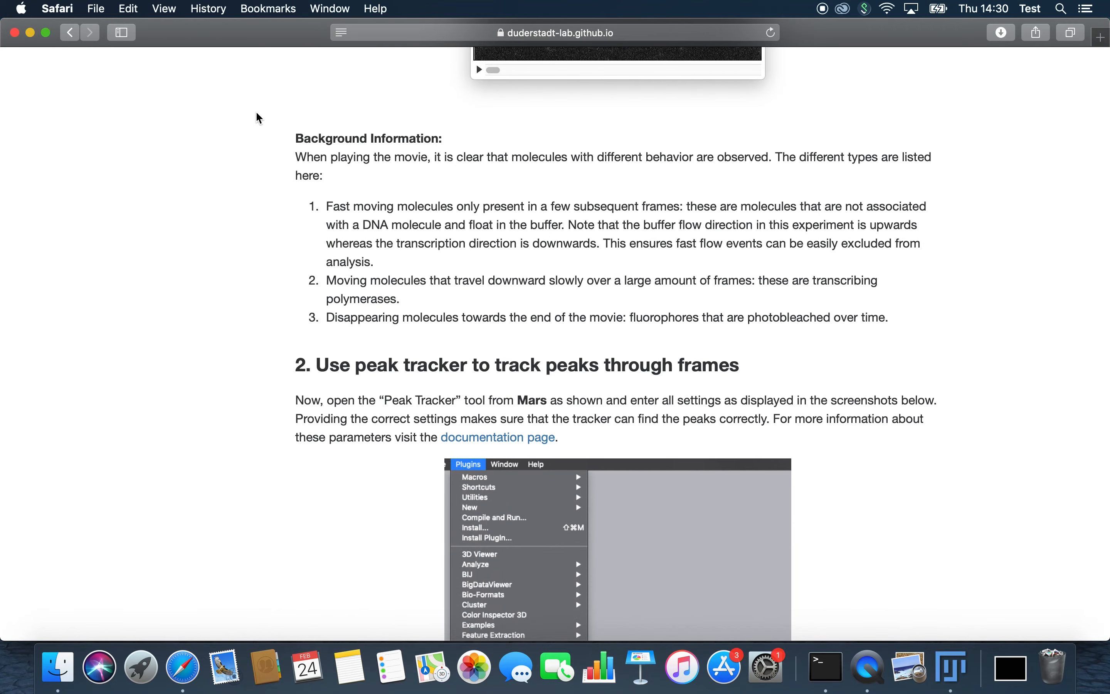
scroll(451, 370, down, 7)
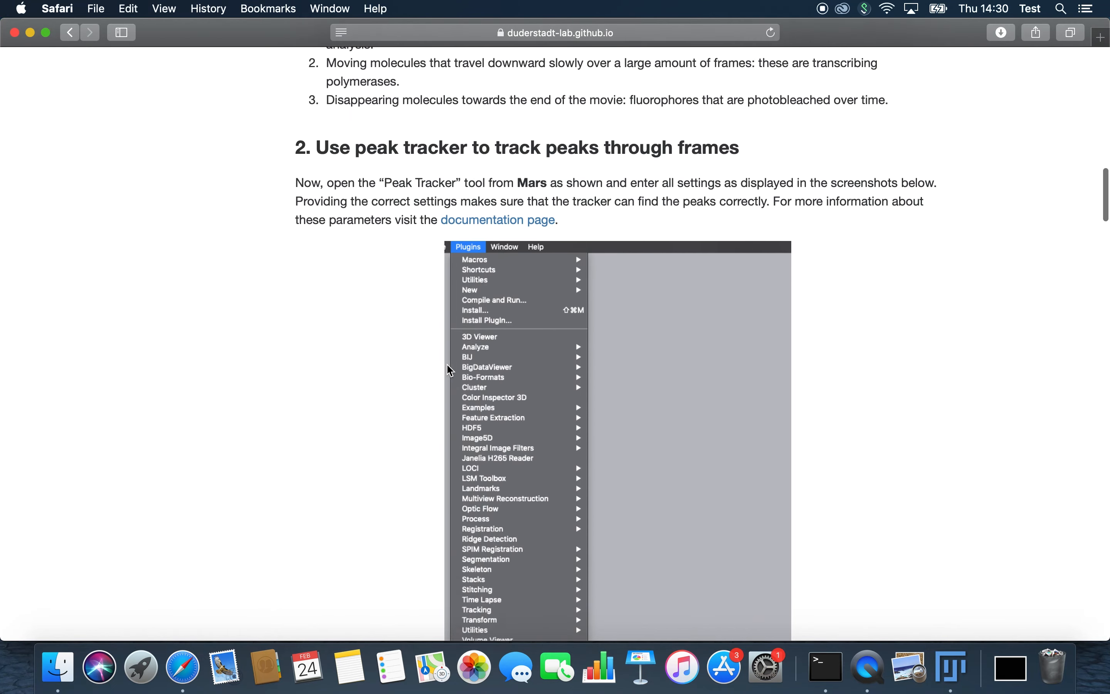
scroll(449, 367, down, 3)
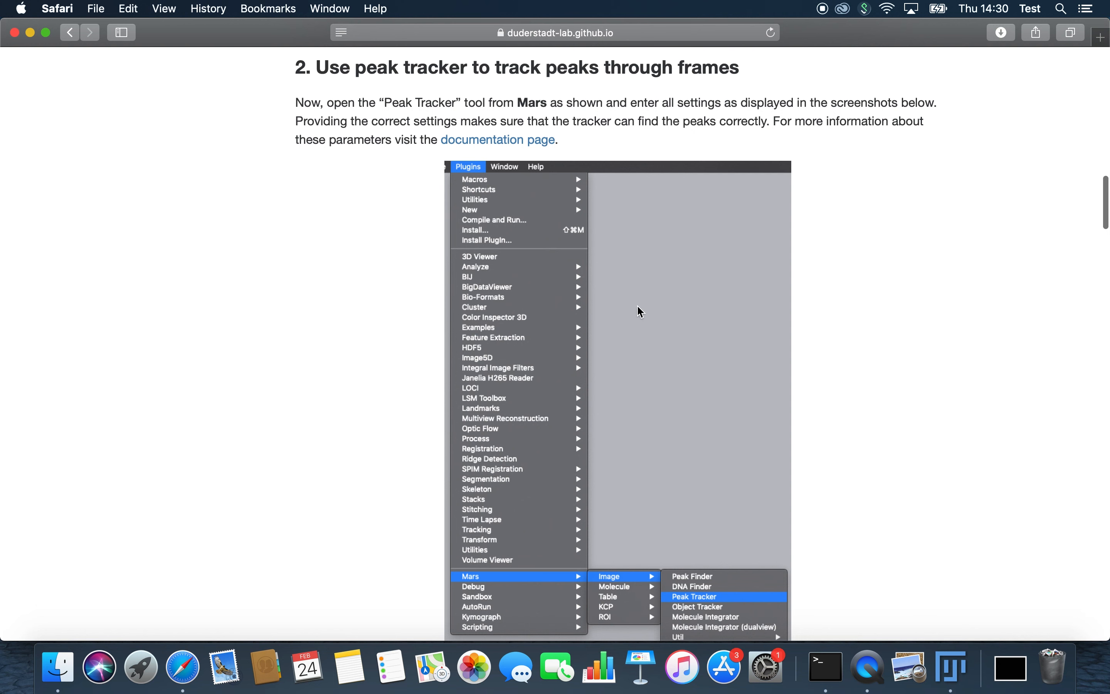
Switch back to Fiji and start the Mars Peak Tracker on TestVideo.tif
click(953, 666)
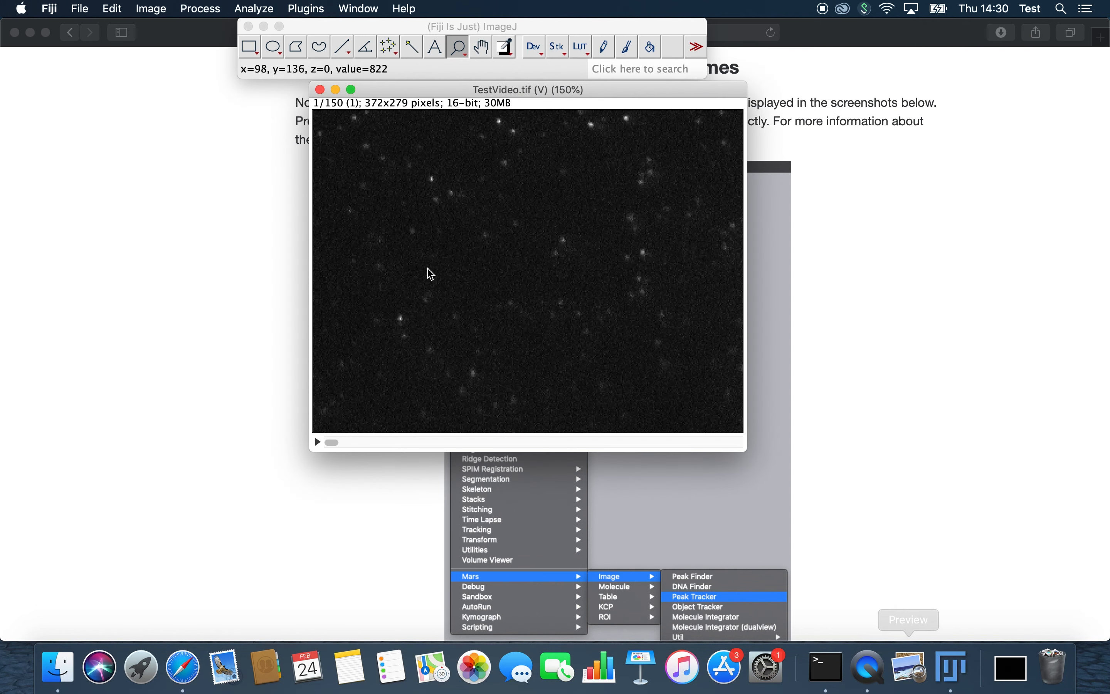
click(306, 8)
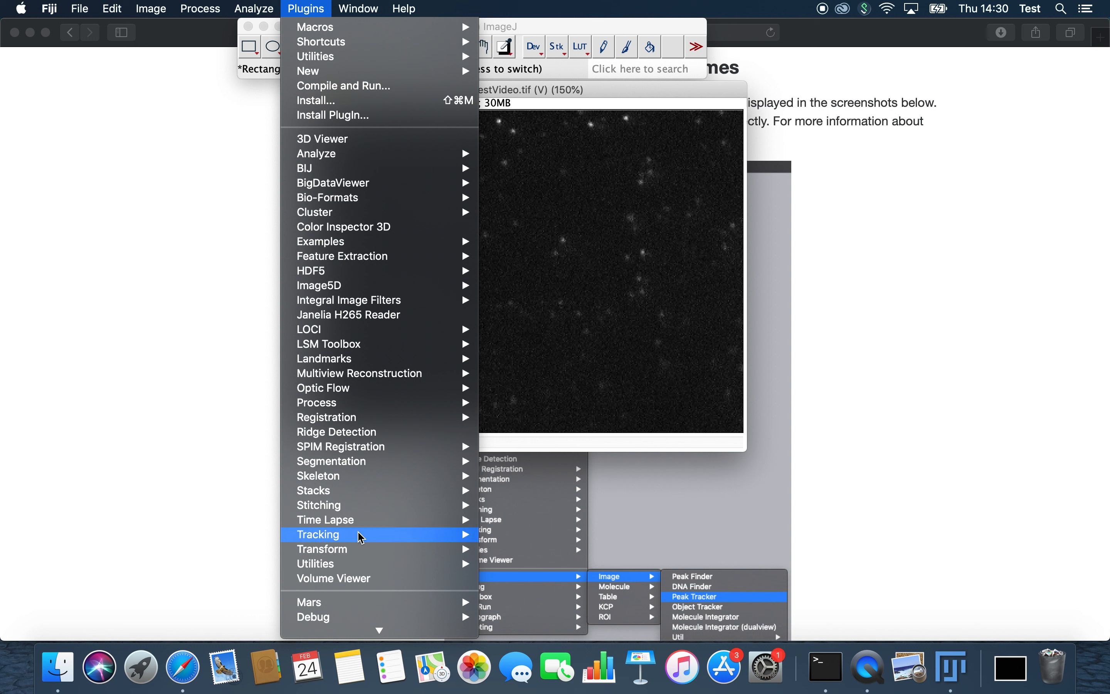
mouse_move(348, 601)
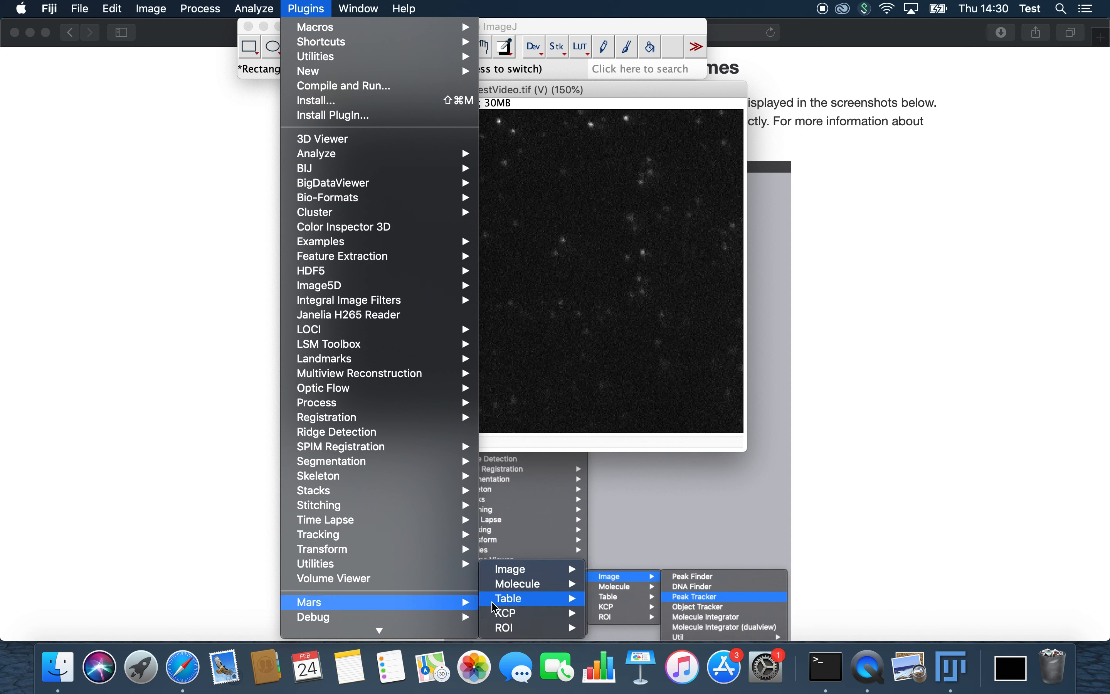
mouse_move(523, 571)
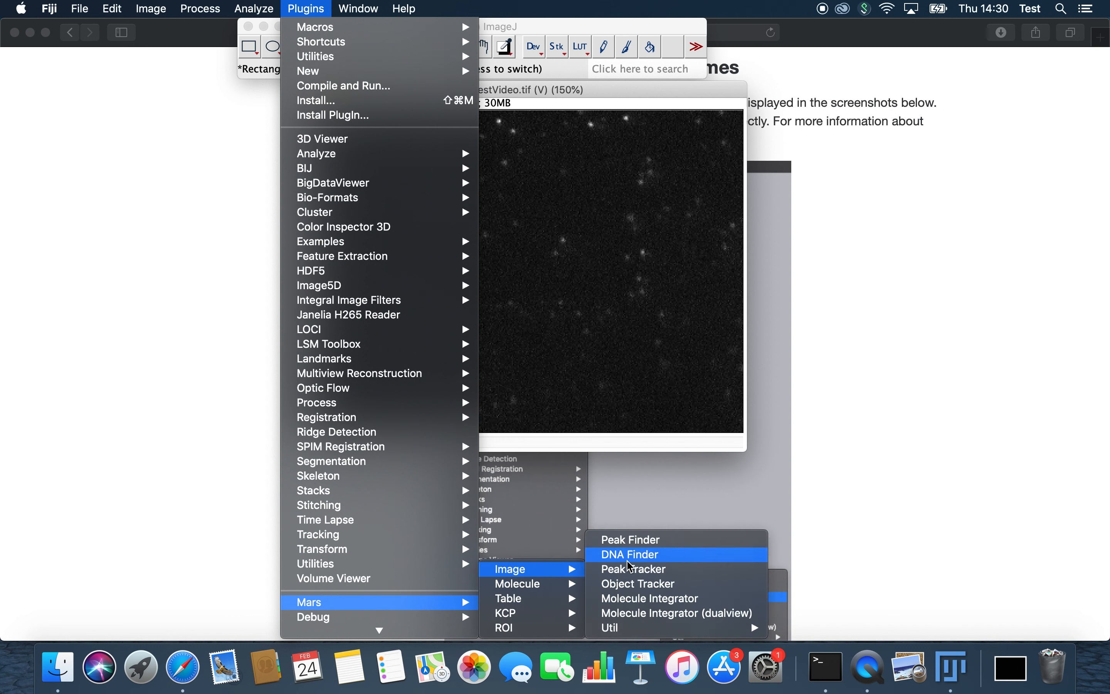
click(630, 570)
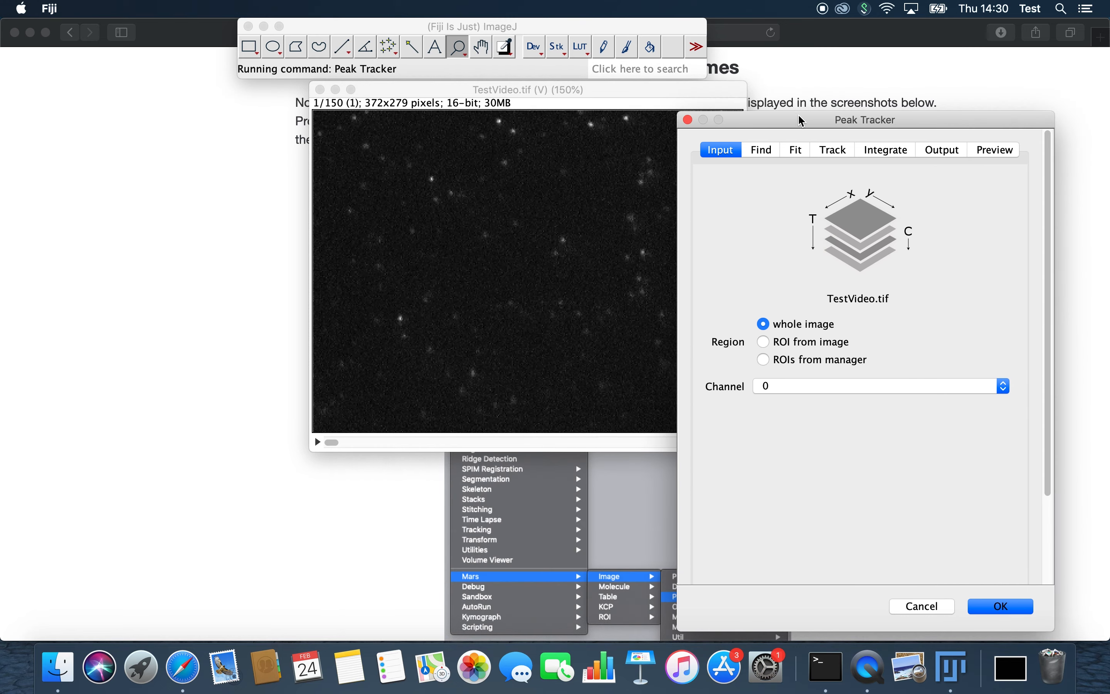
Arrange the video and Peak Tracker windows so the dialog sits beside the tutorial's Peak Tracker settings screenshots
drag(639, 90, 189, 143)
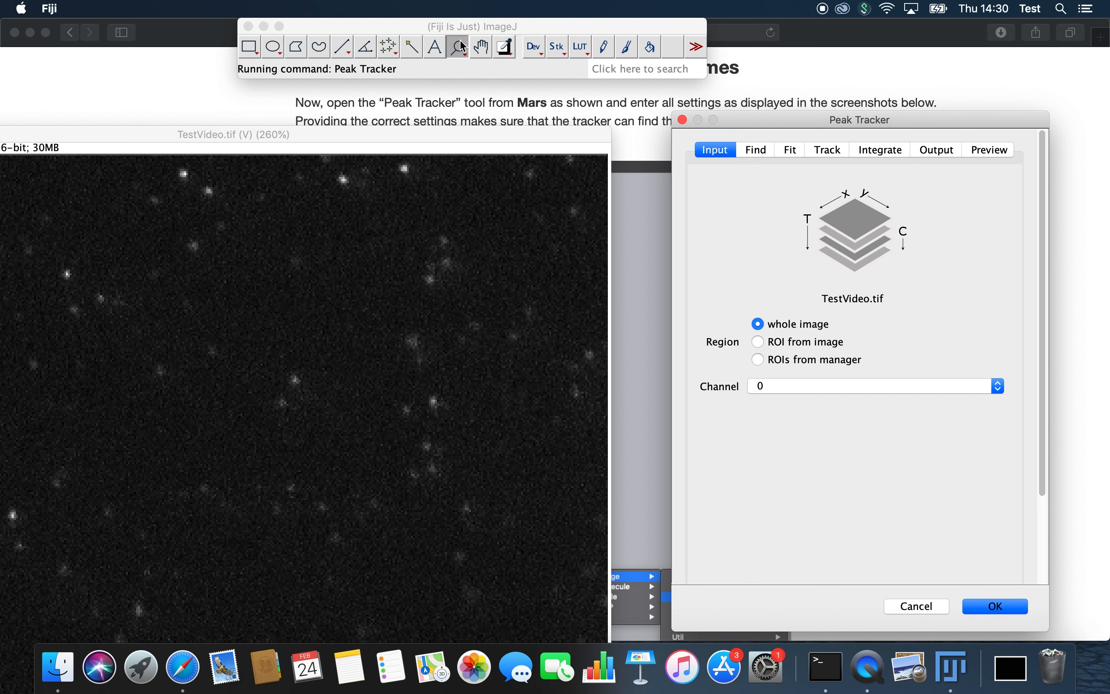
drag(374, 128, 82, 81)
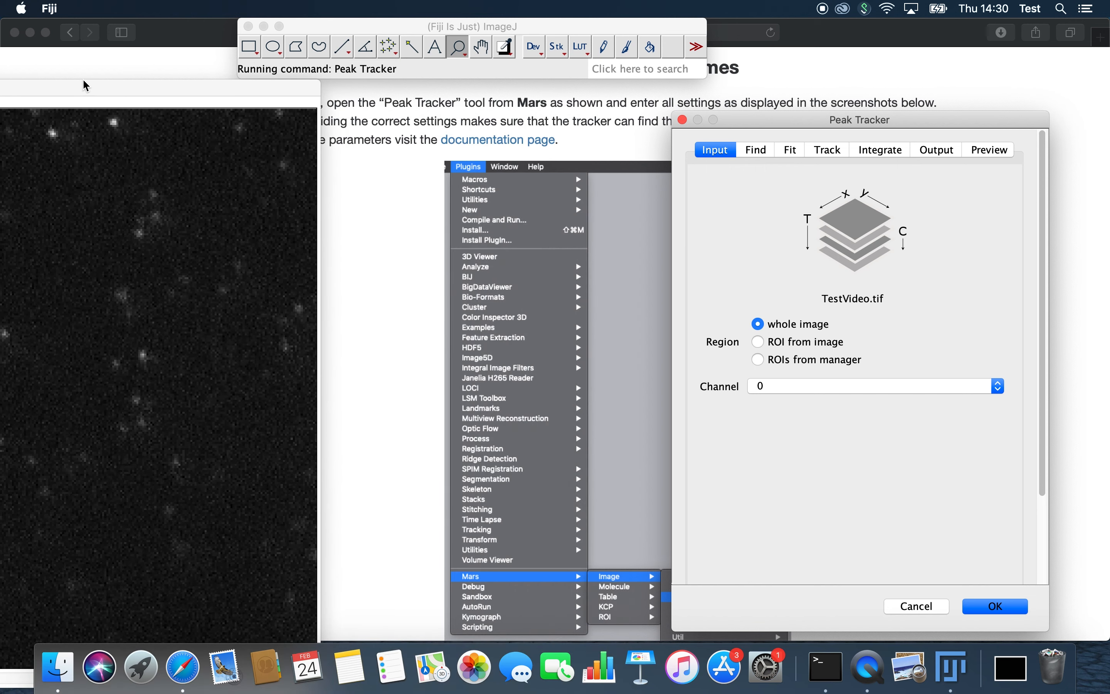
drag(812, 122, 110, 139)
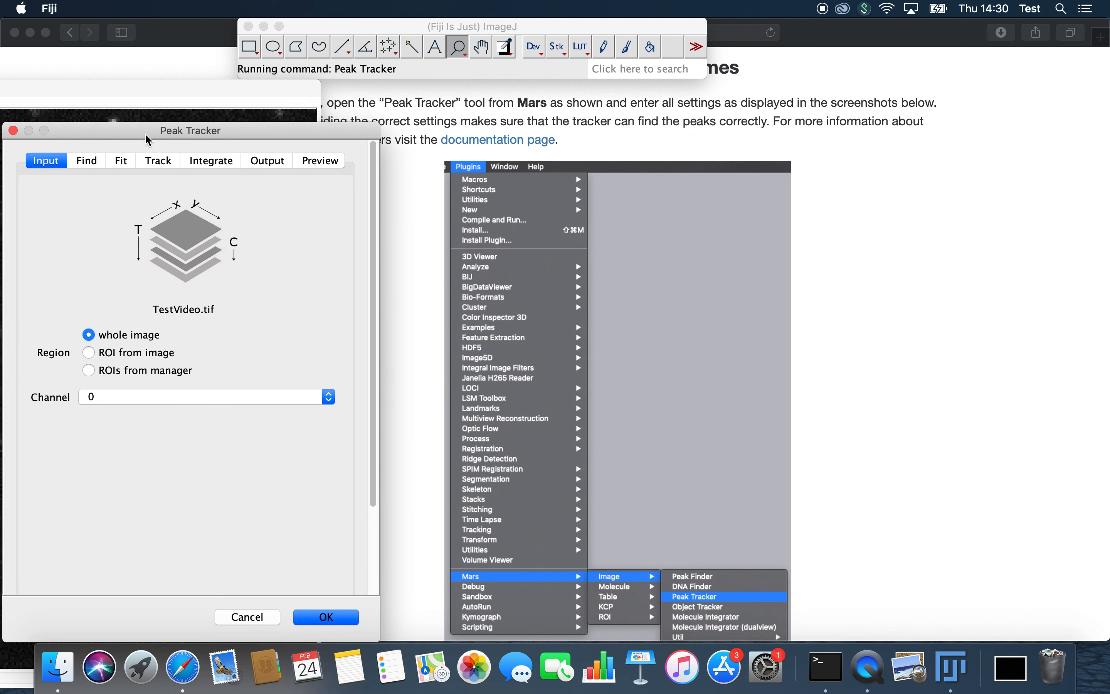
scroll(403, 311, down, 10)
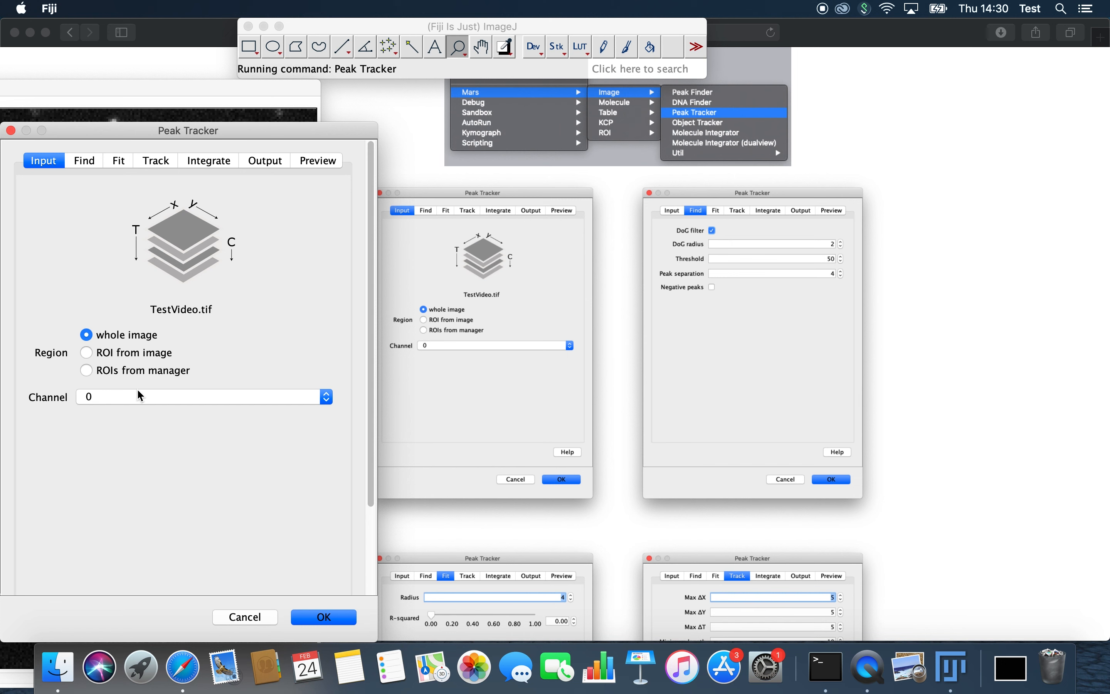
Compare the Peak Tracker's Find and Fit settings with the matching tutorial screenshots
click(90, 161)
drag(170, 121, 404, 122)
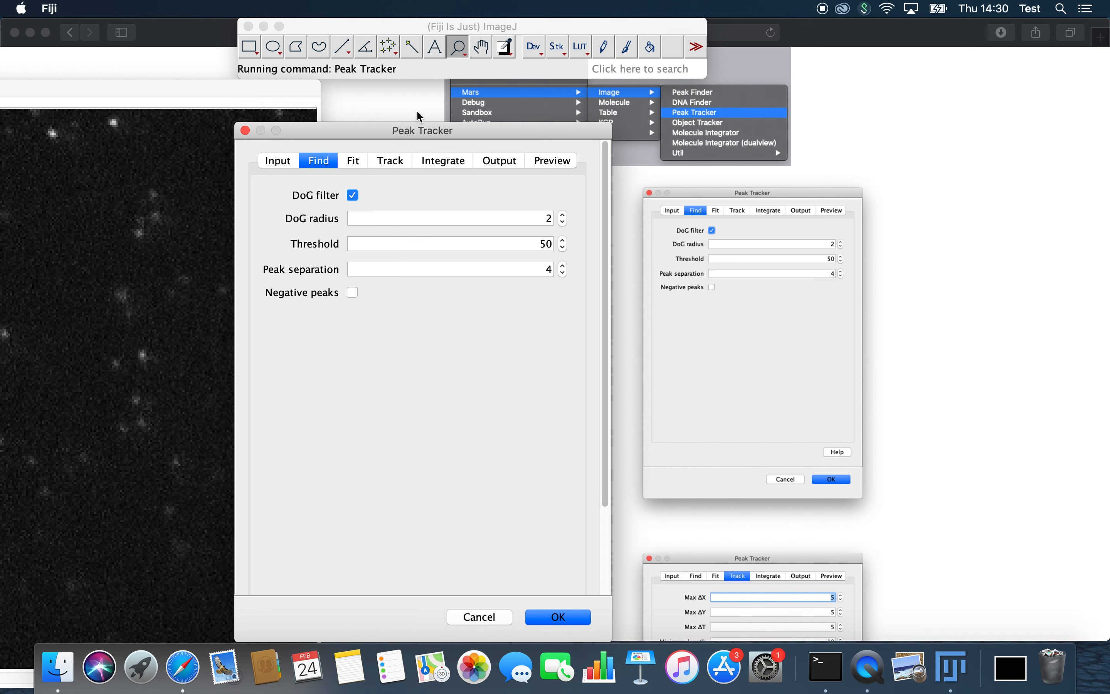
drag(446, 133, 839, 133)
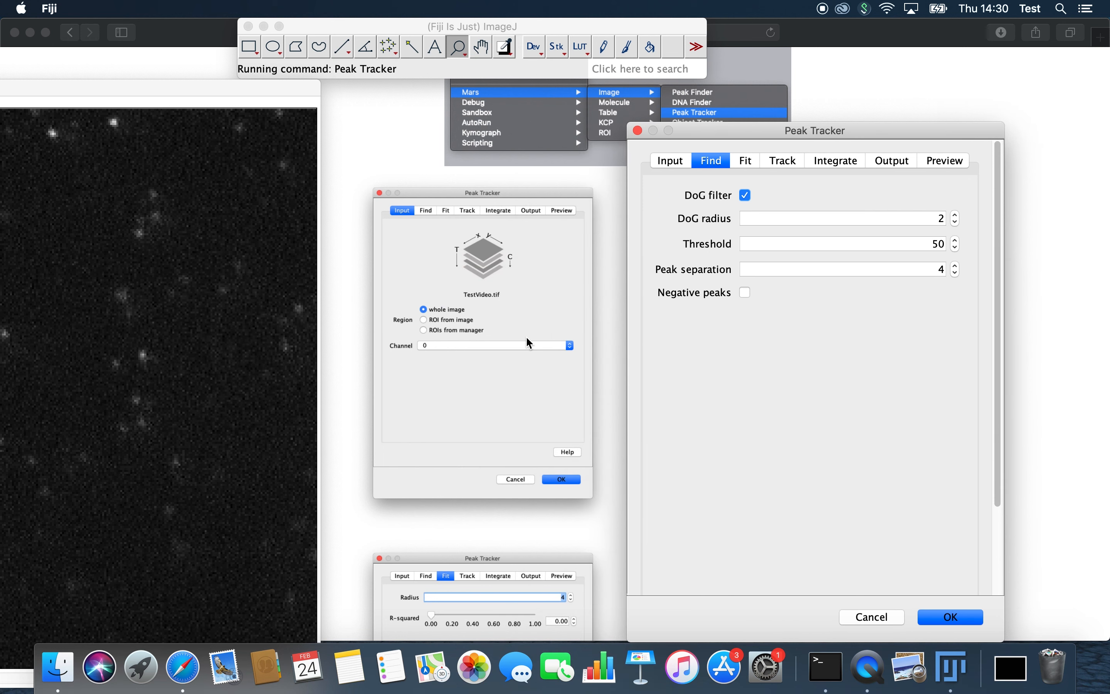
scroll(527, 317, down, 10)
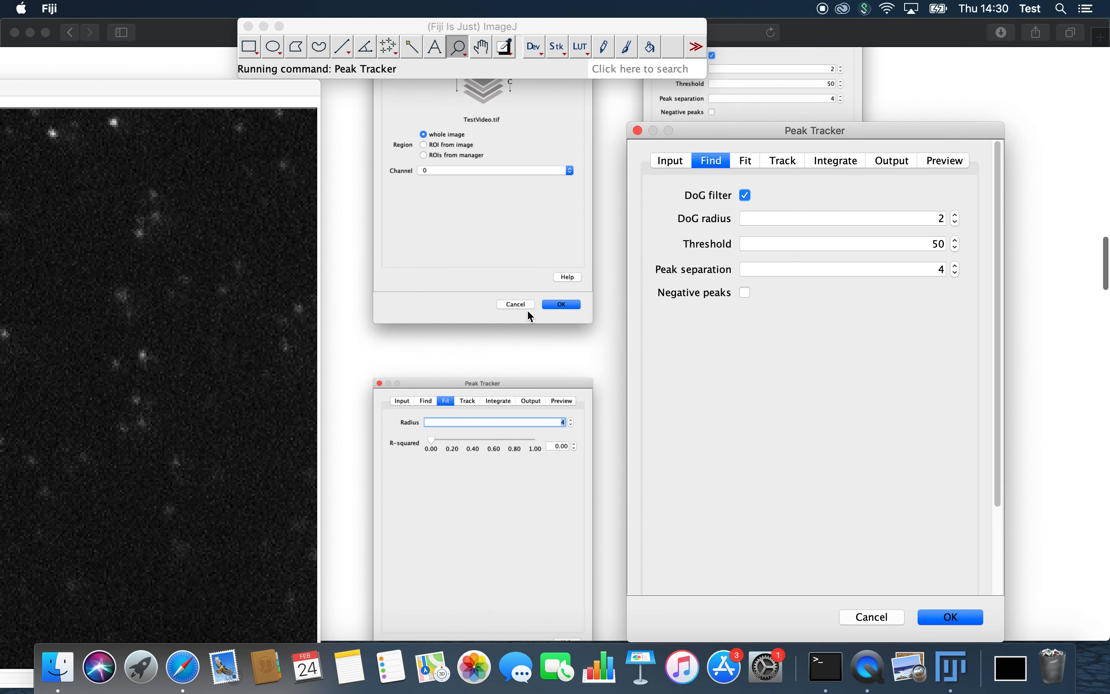
click(748, 167)
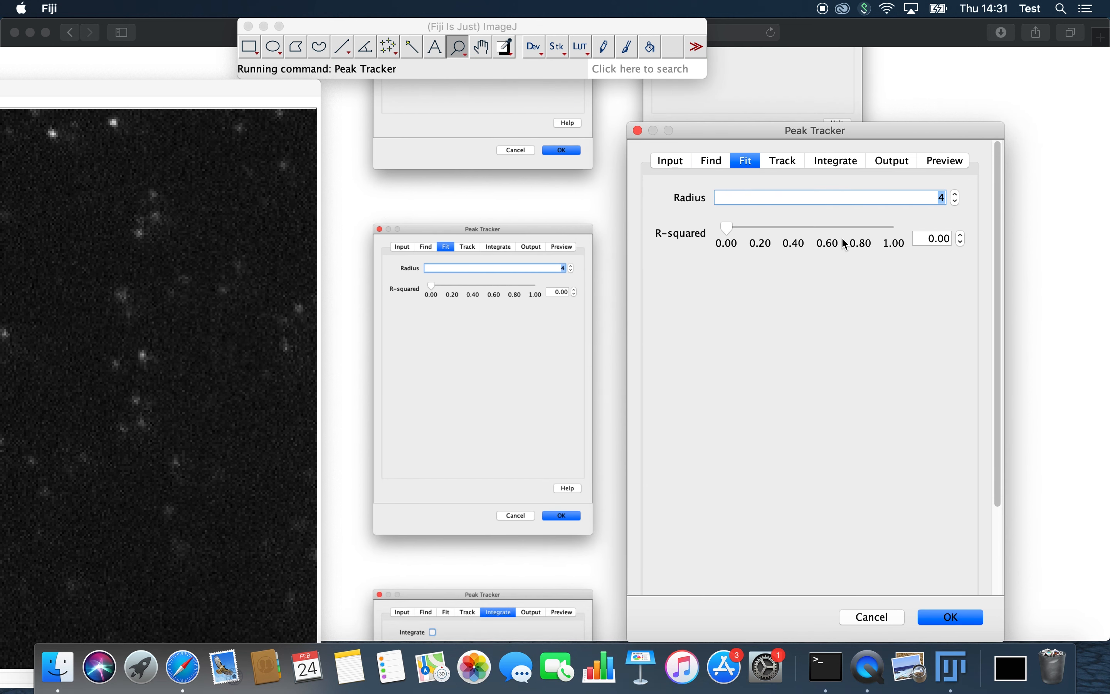
Check the Peak Tracker's Max ΔX, Max ΔY, Max ΔT and Minimum length track settings against the tutorial
click(778, 161)
drag(910, 137, 502, 138)
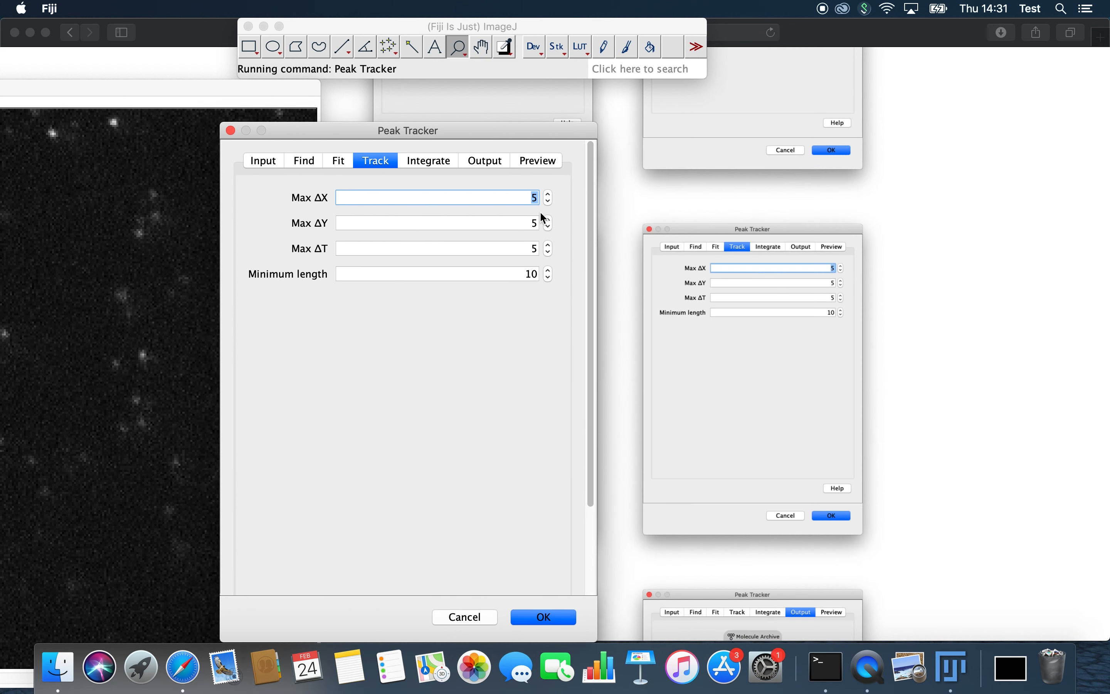
click(534, 223)
click(534, 250)
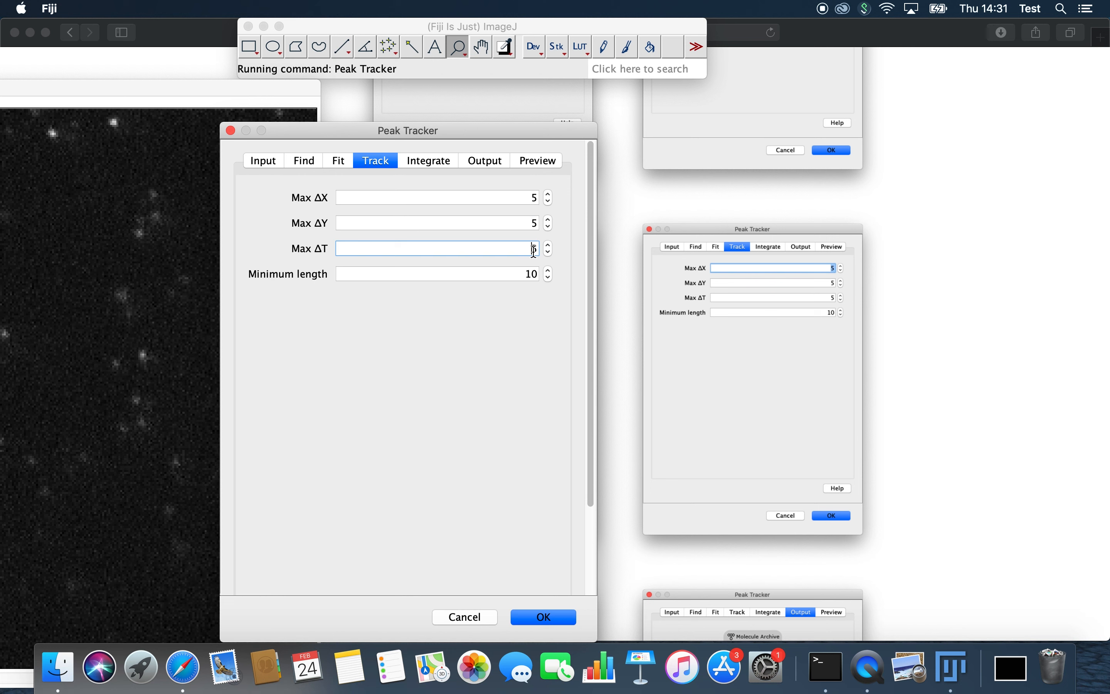
click(534, 276)
scroll(710, 421, down, 10)
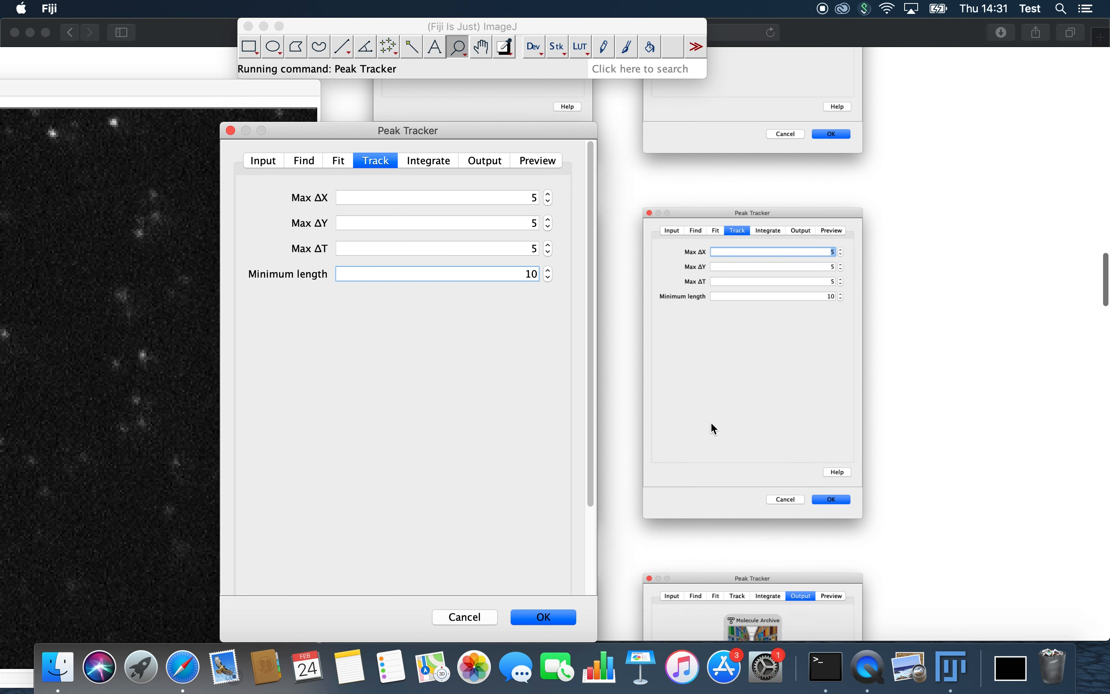
scroll(710, 422, down, 5)
Compare the Peak Tracker's Integrate and Output settings with the tutorial screenshots, moving the dialog aside as needed
drag(481, 134, 902, 134)
click(848, 161)
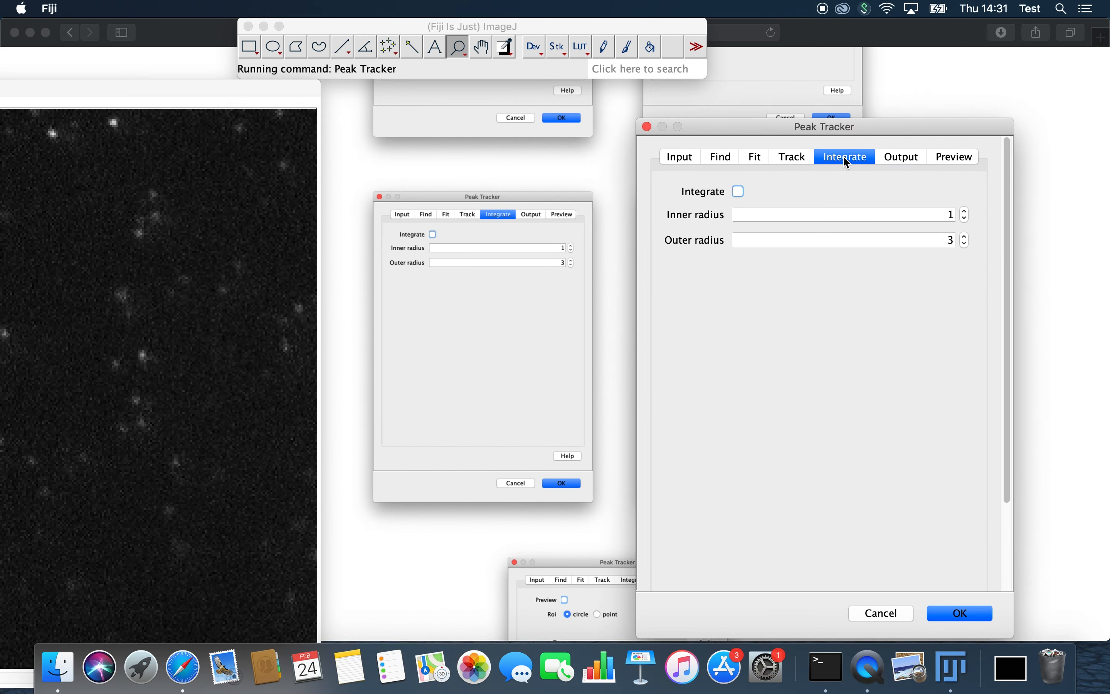
click(918, 158)
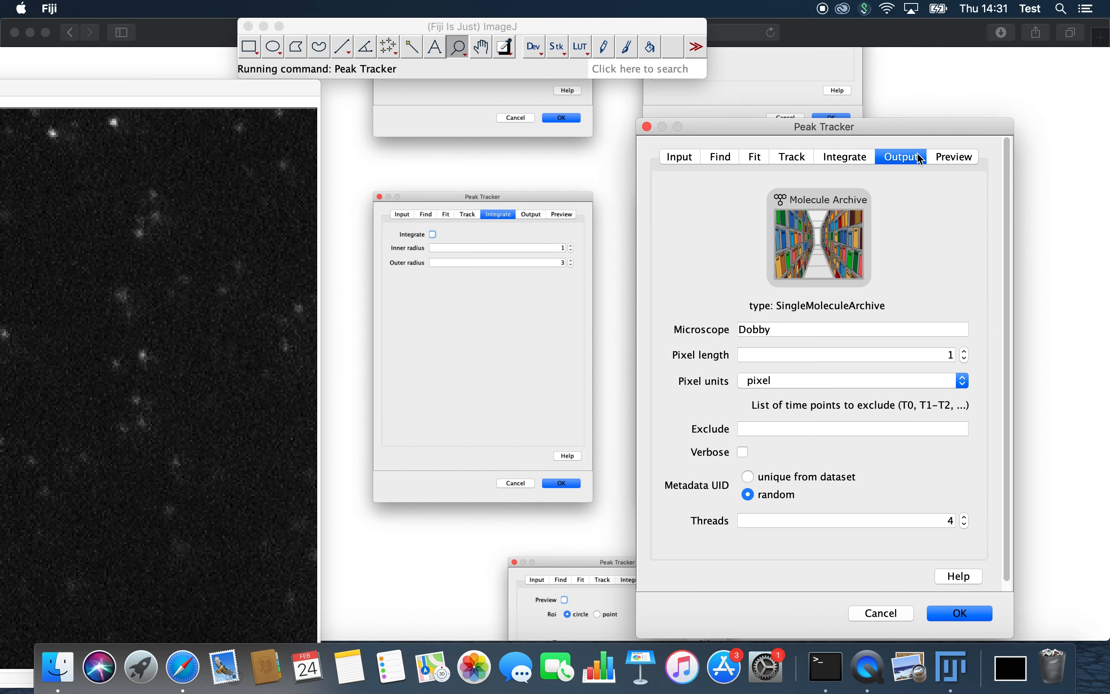
drag(943, 136, 526, 131)
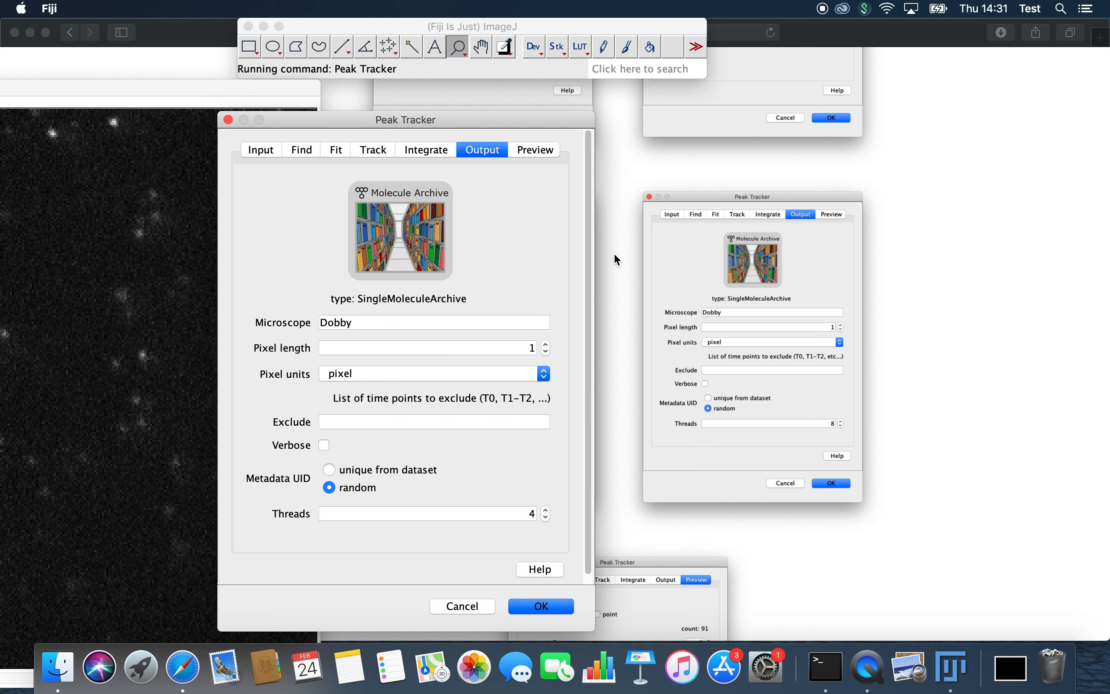
drag(523, 114, 994, 83)
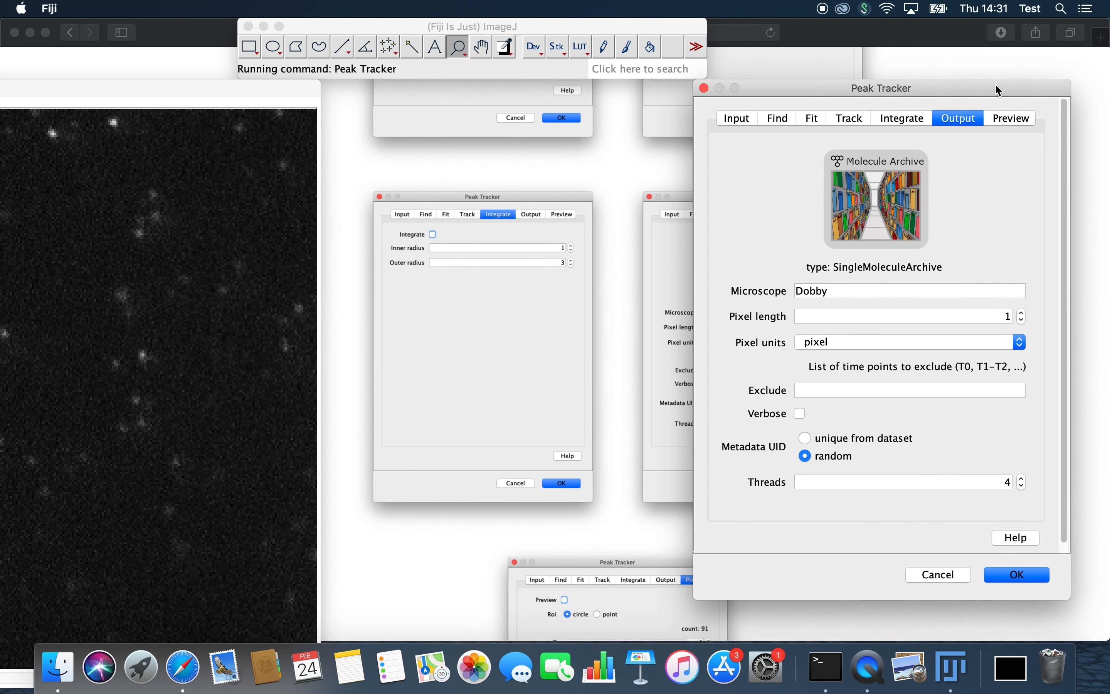
Turn on the Peak Tracker preview with circle ROIs and examine the detected peaks up to time point 71
scroll(545, 407, down, 6)
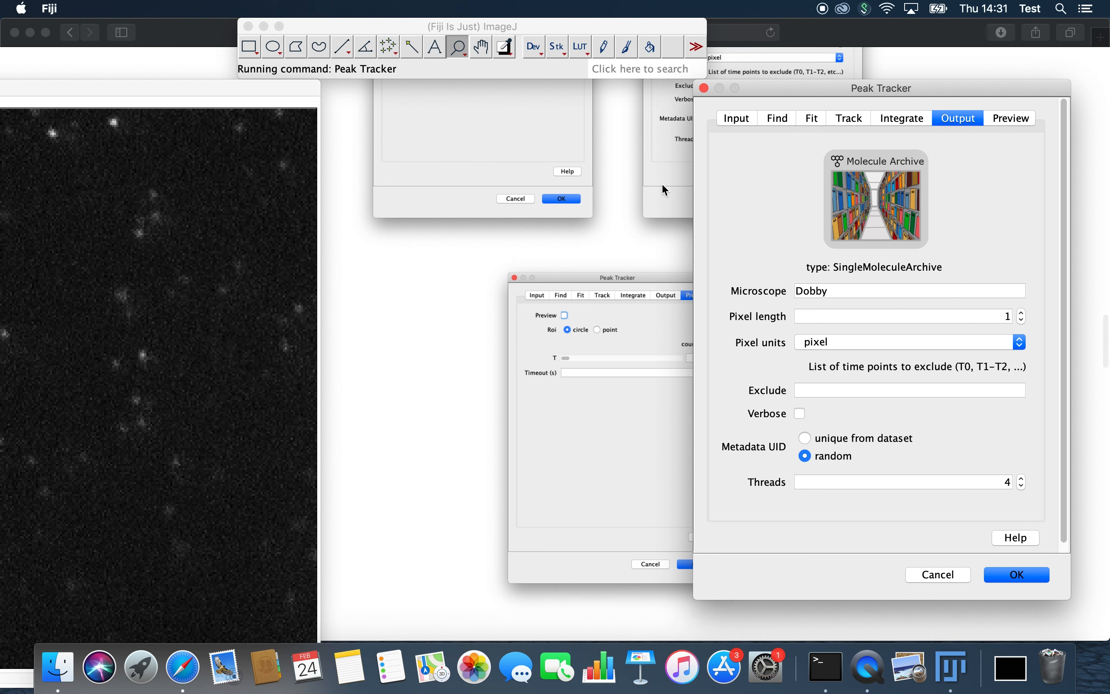
drag(787, 94, 728, 123)
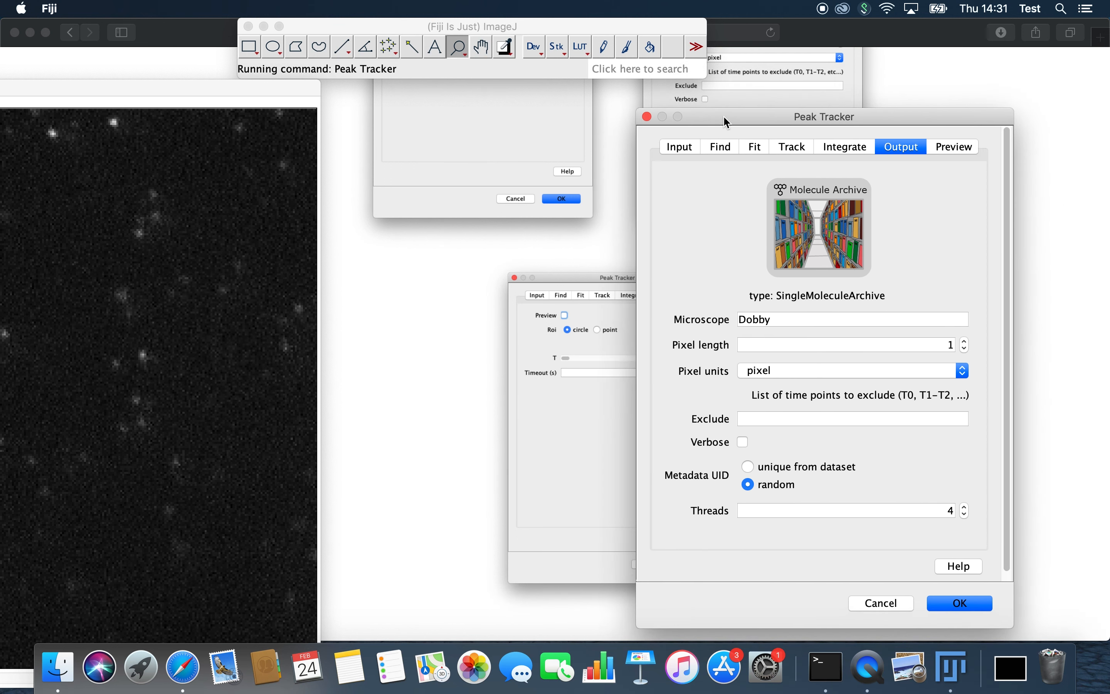
click(941, 151)
drag(813, 117, 842, 115)
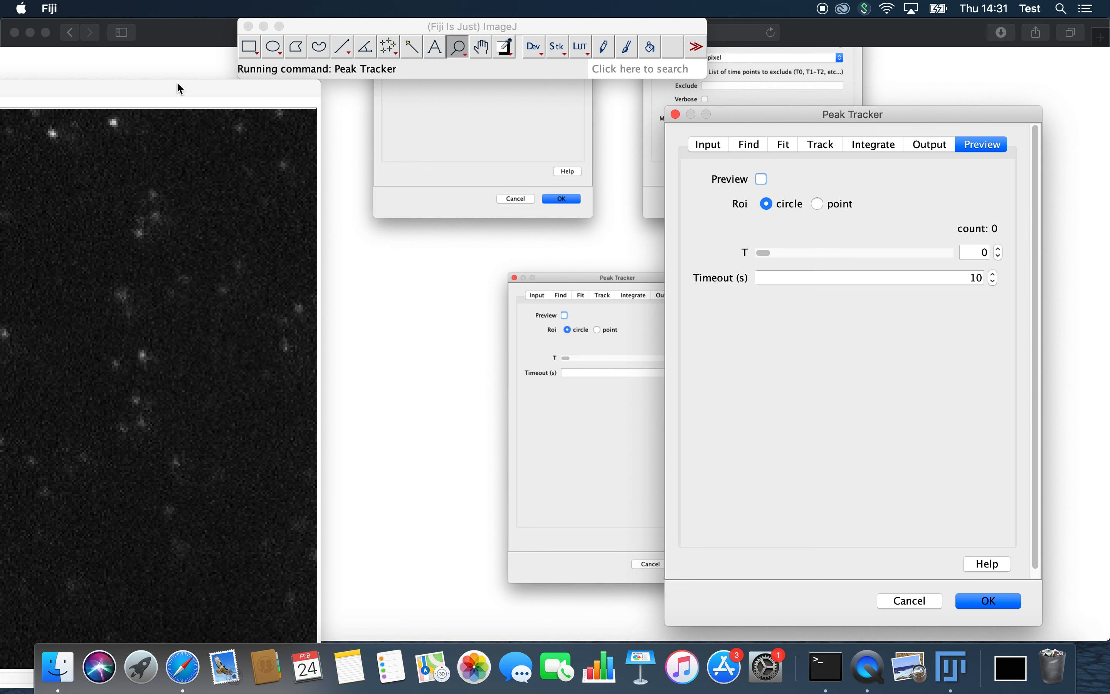
click(763, 179)
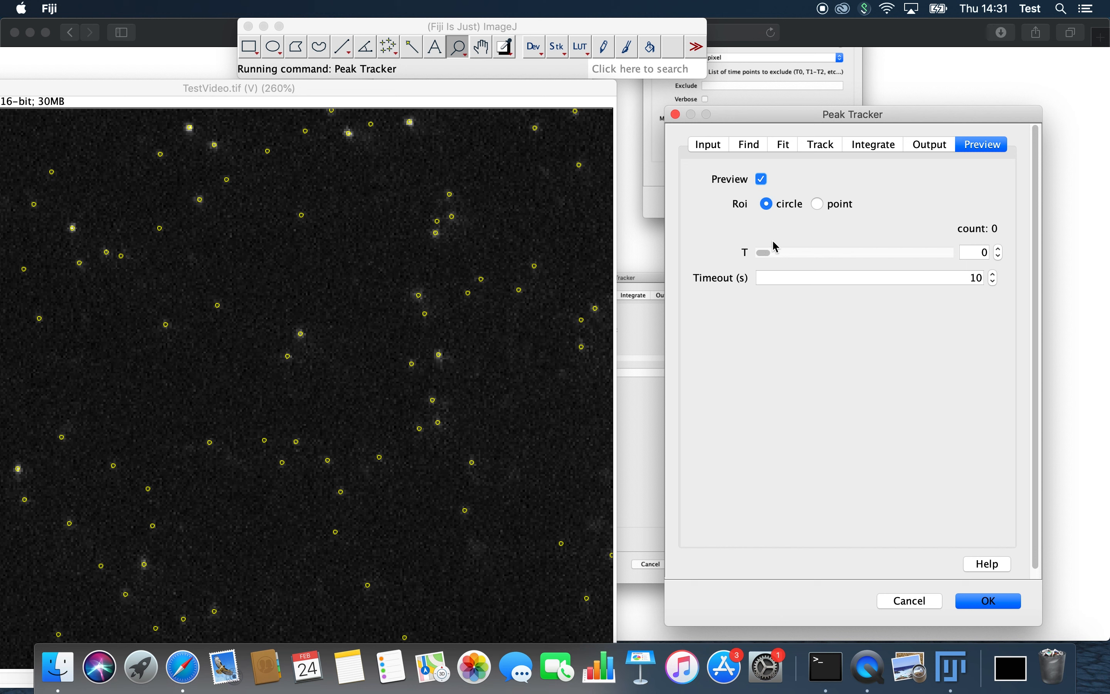
drag(761, 253, 853, 251)
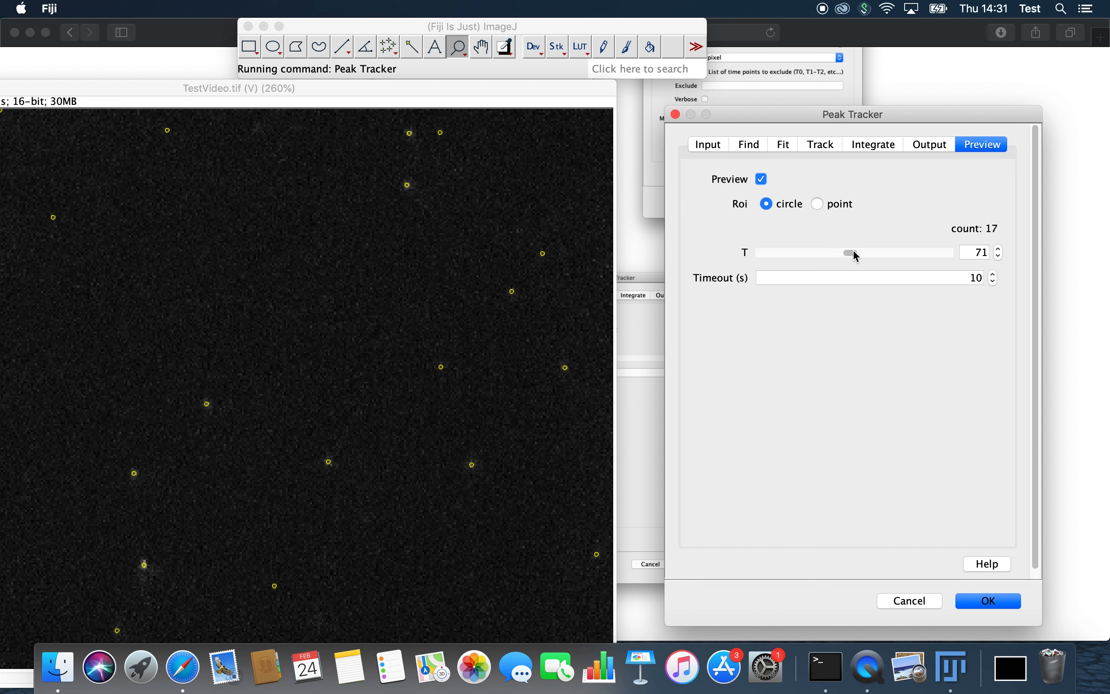
Run the Peak Tracker on TestVideo.tif and minimize the video window
click(989, 600)
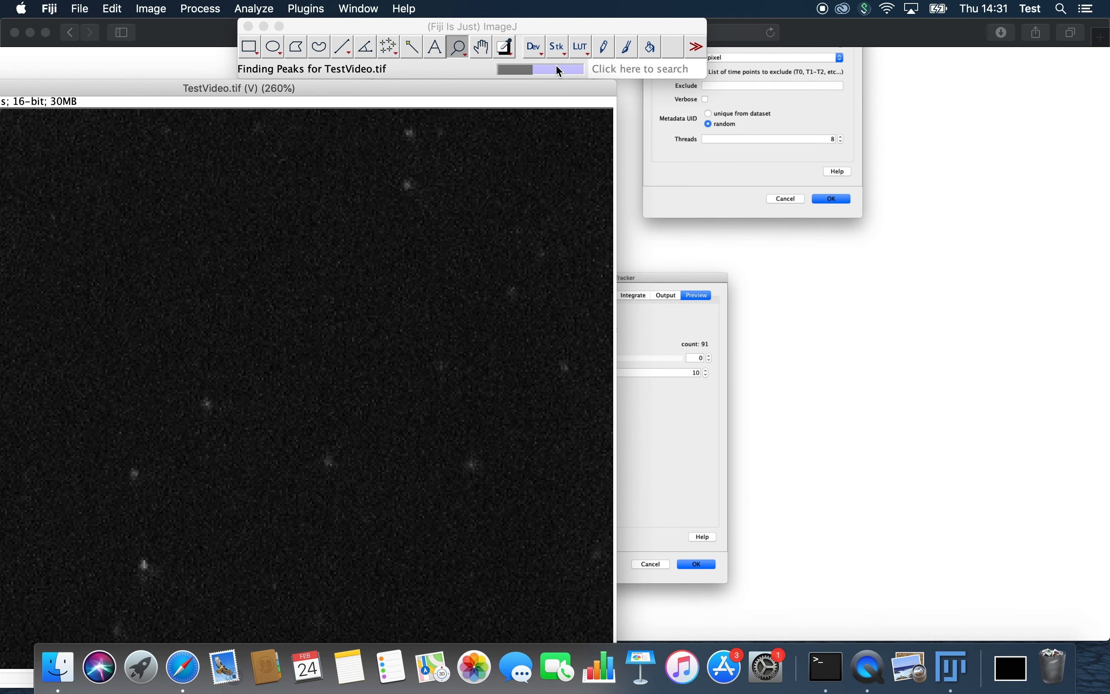
drag(158, 86, 404, 86)
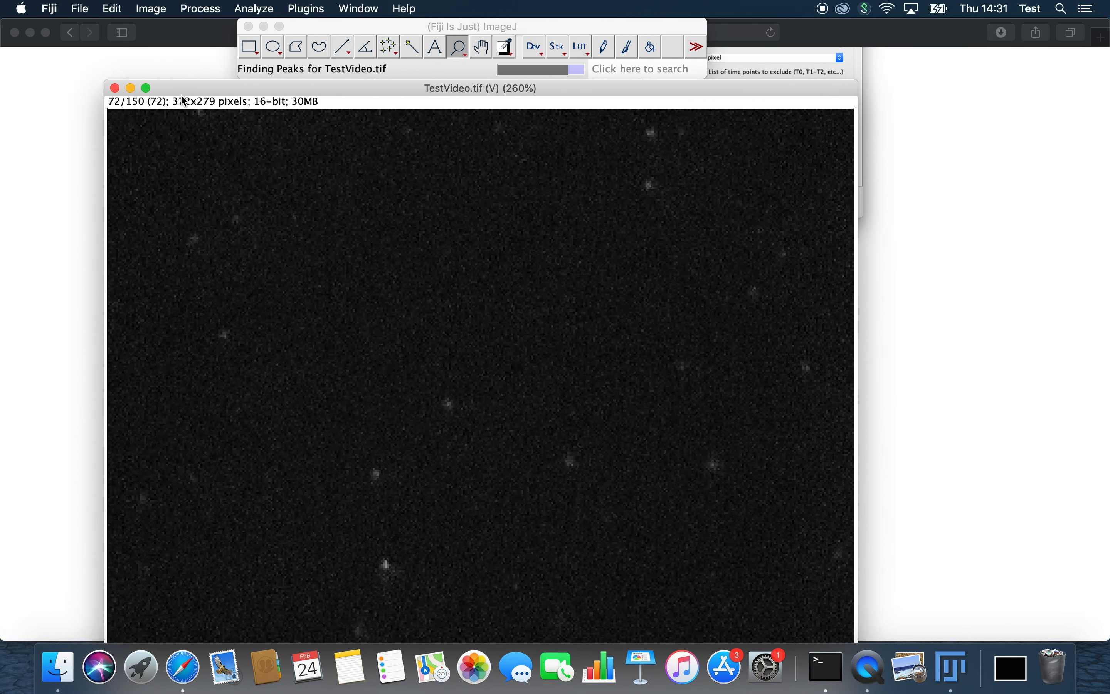
click(130, 87)
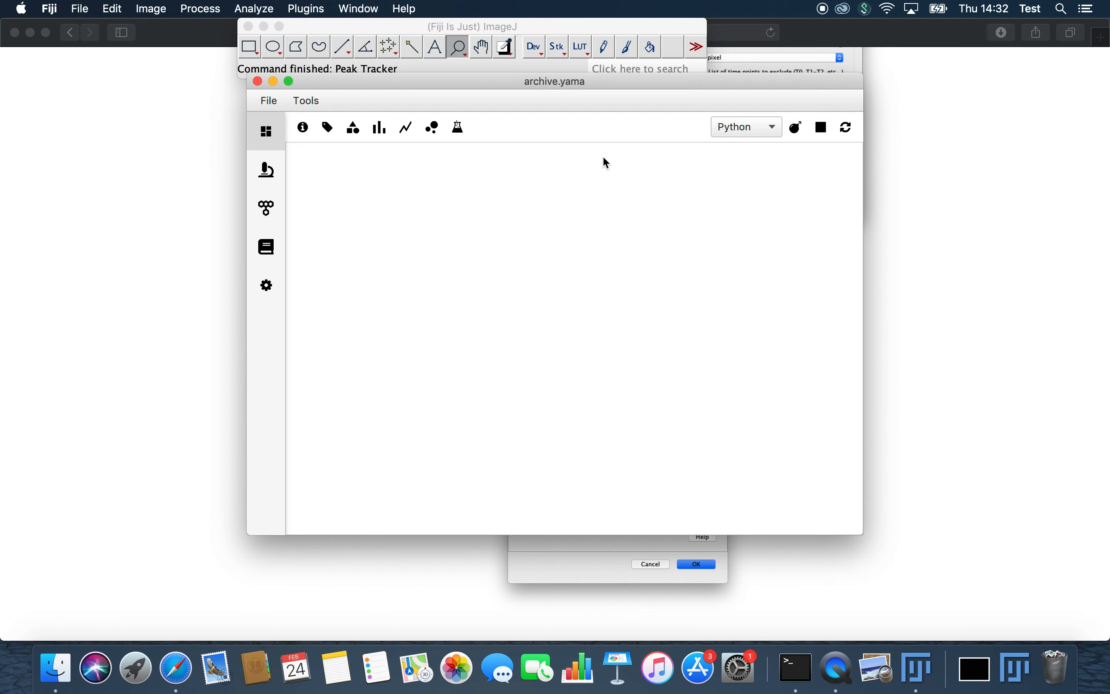
Add the archive information widget to the archive.yama dashboard, and show the metadata records in a widened archive window
click(307, 133)
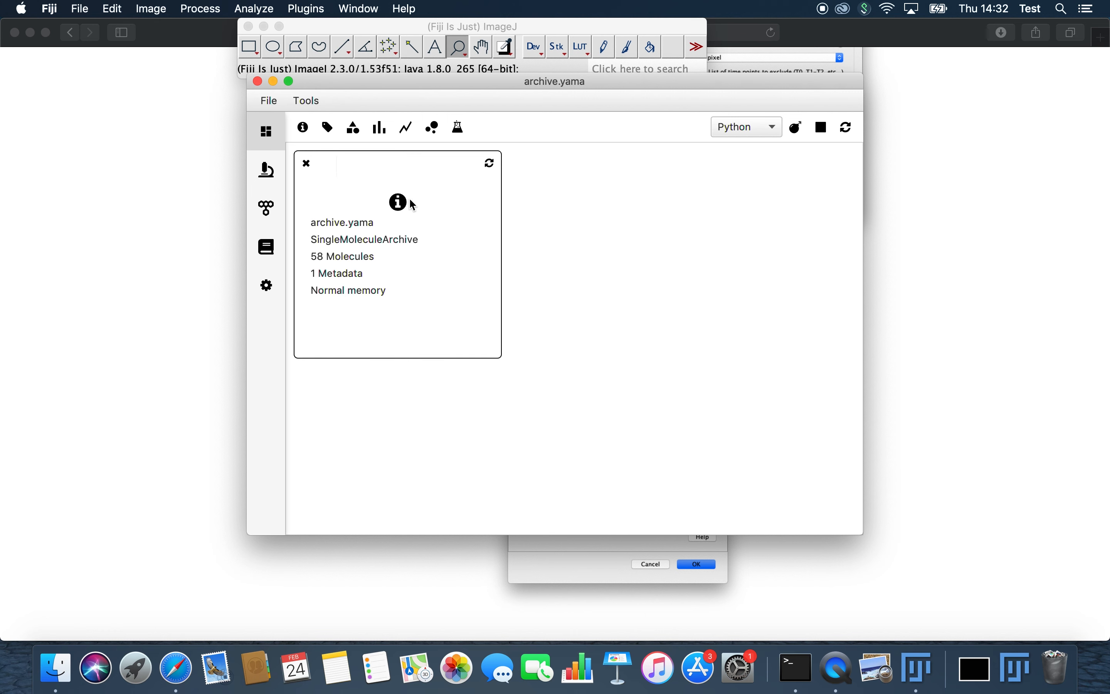
click(267, 171)
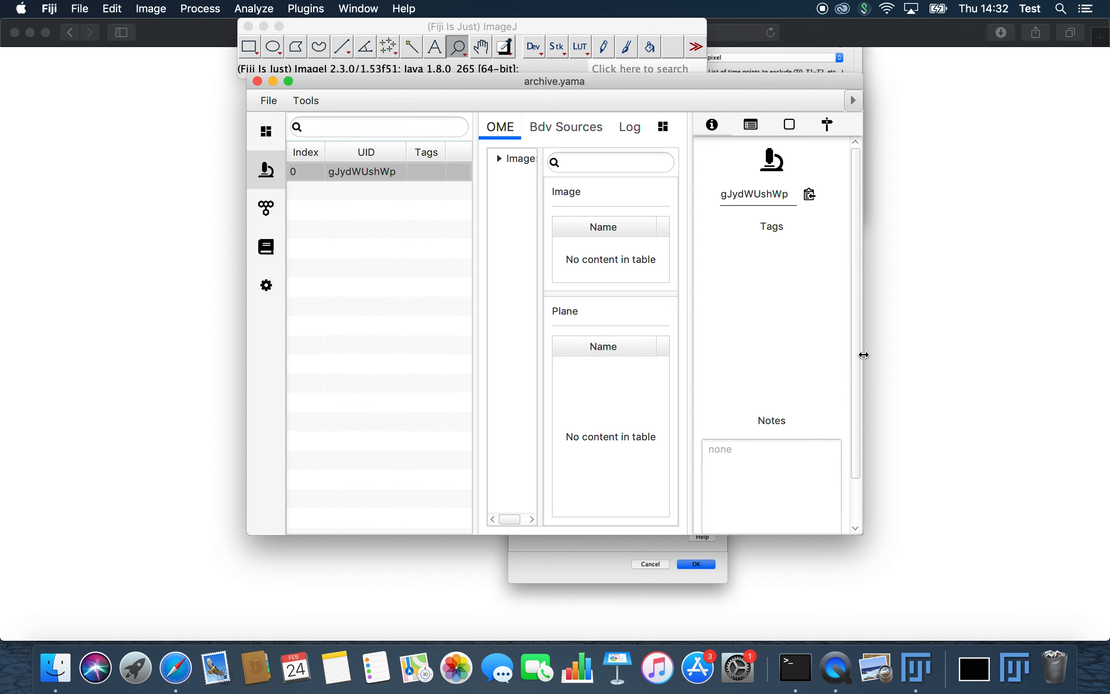
drag(863, 356, 1025, 356)
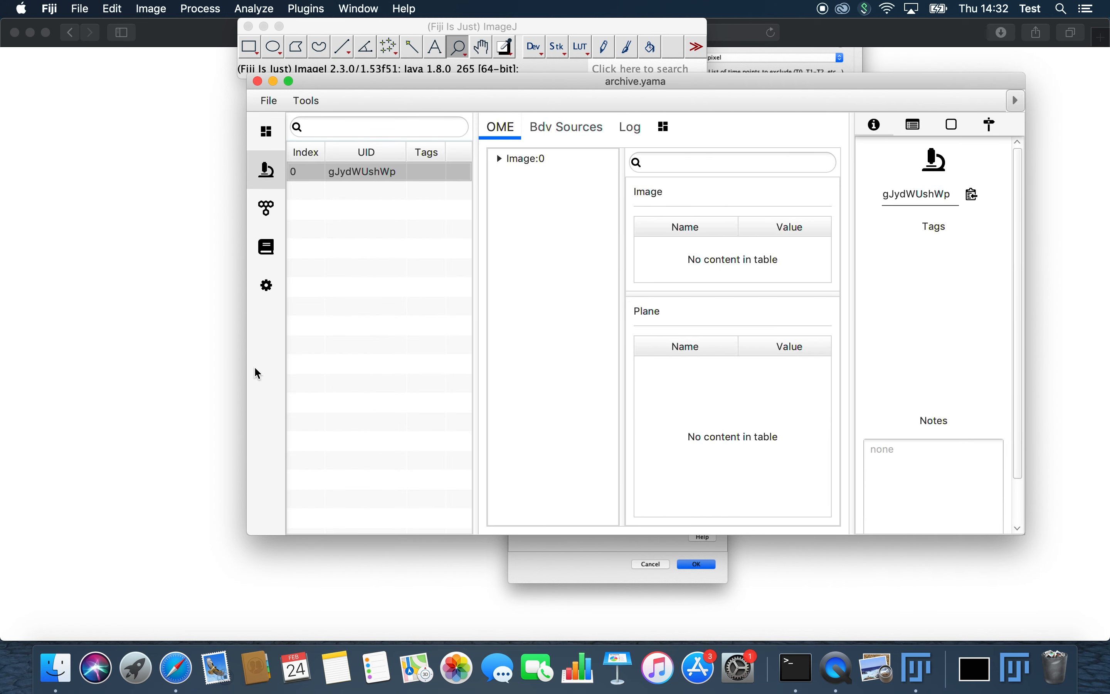
drag(249, 367, 39, 347)
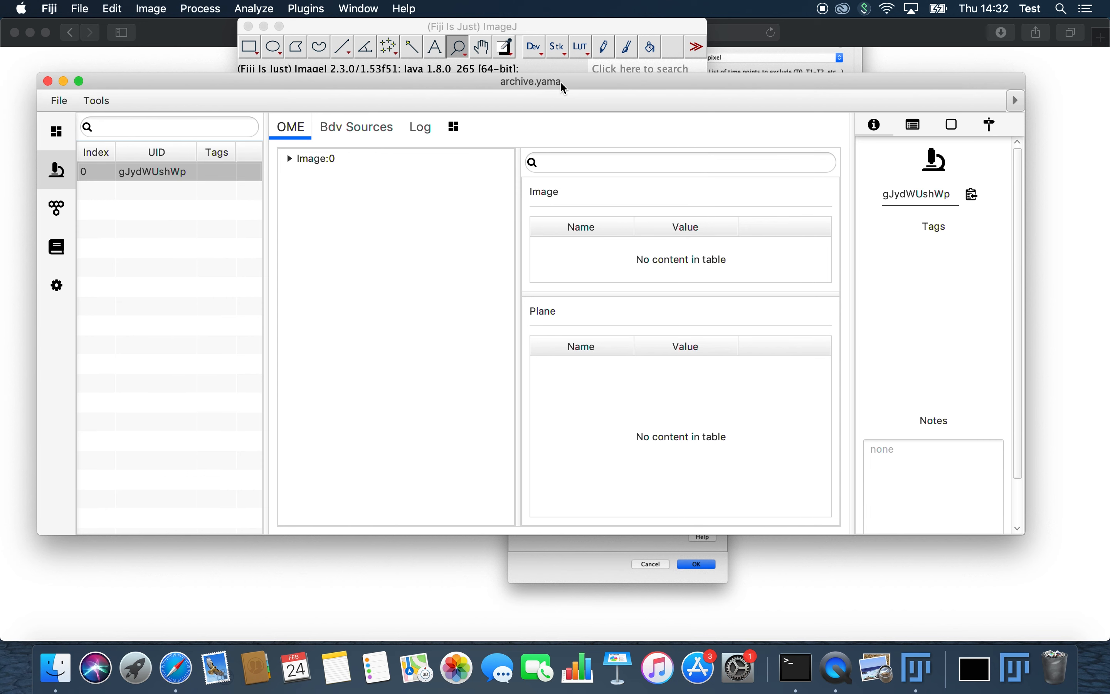
drag(561, 82, 565, 105)
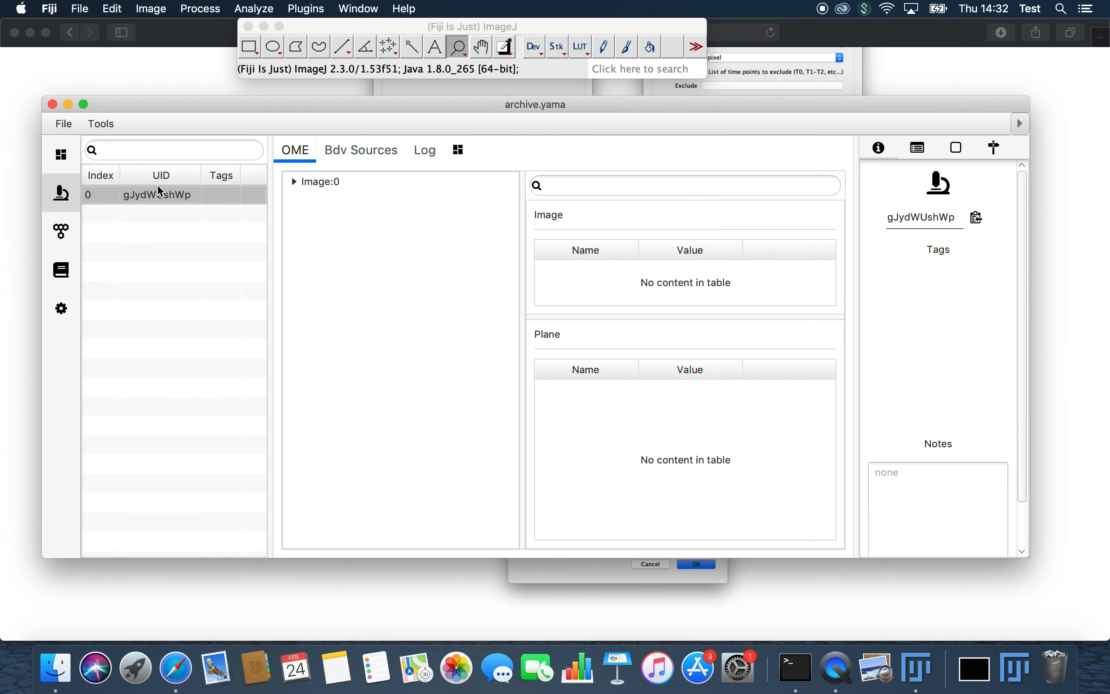
Examine the metadata record's Bdv Sources, Peak Tracker log and dashboard
click(363, 149)
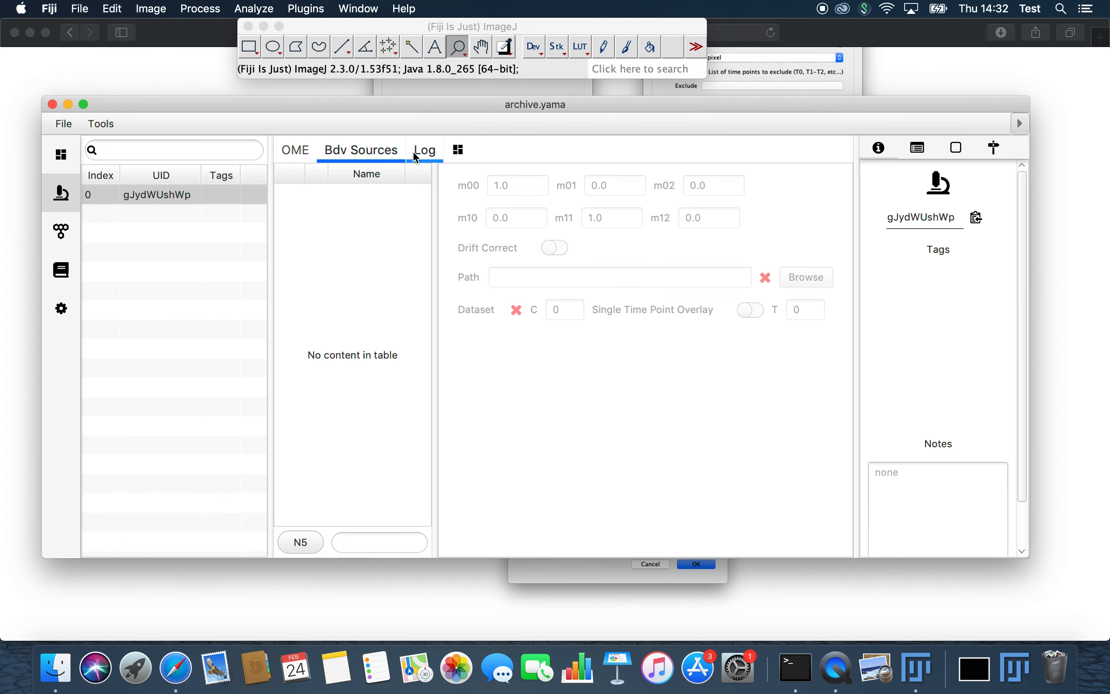
click(417, 156)
scroll(454, 332, up, 3)
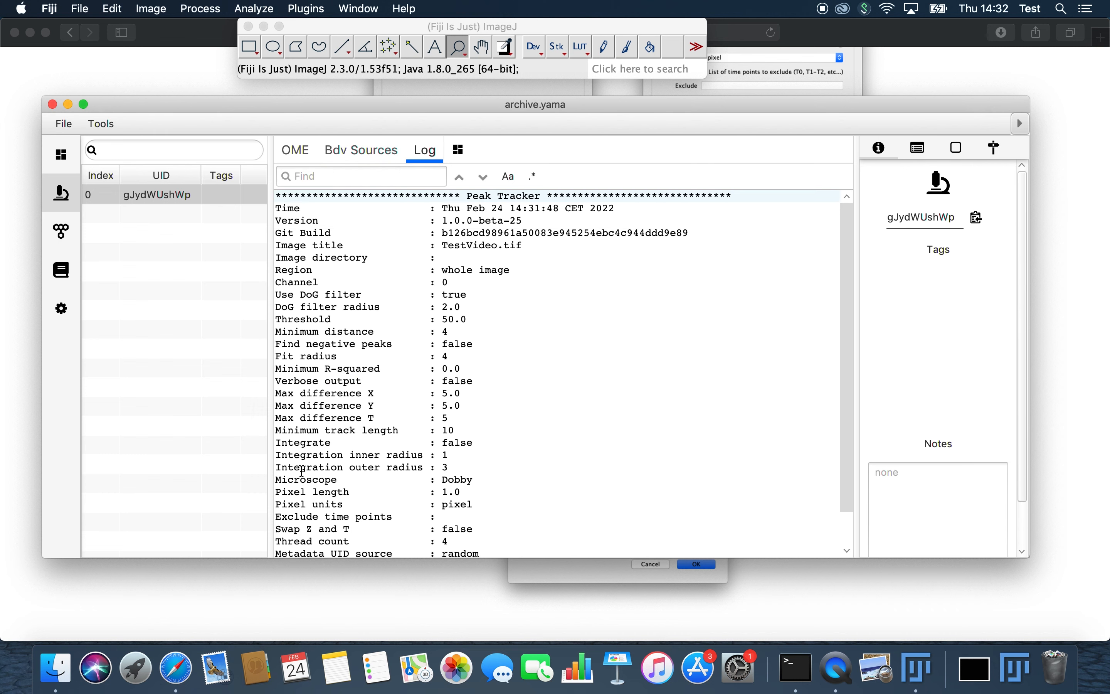
scroll(303, 471, down, 3)
click(458, 149)
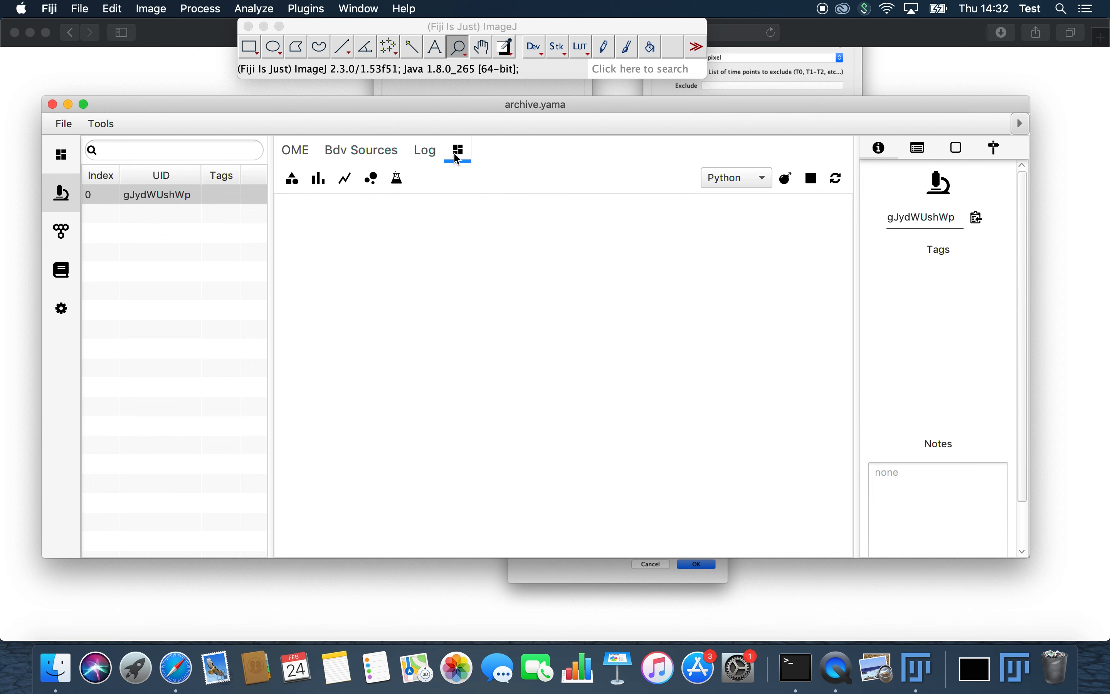
click(373, 158)
click(415, 154)
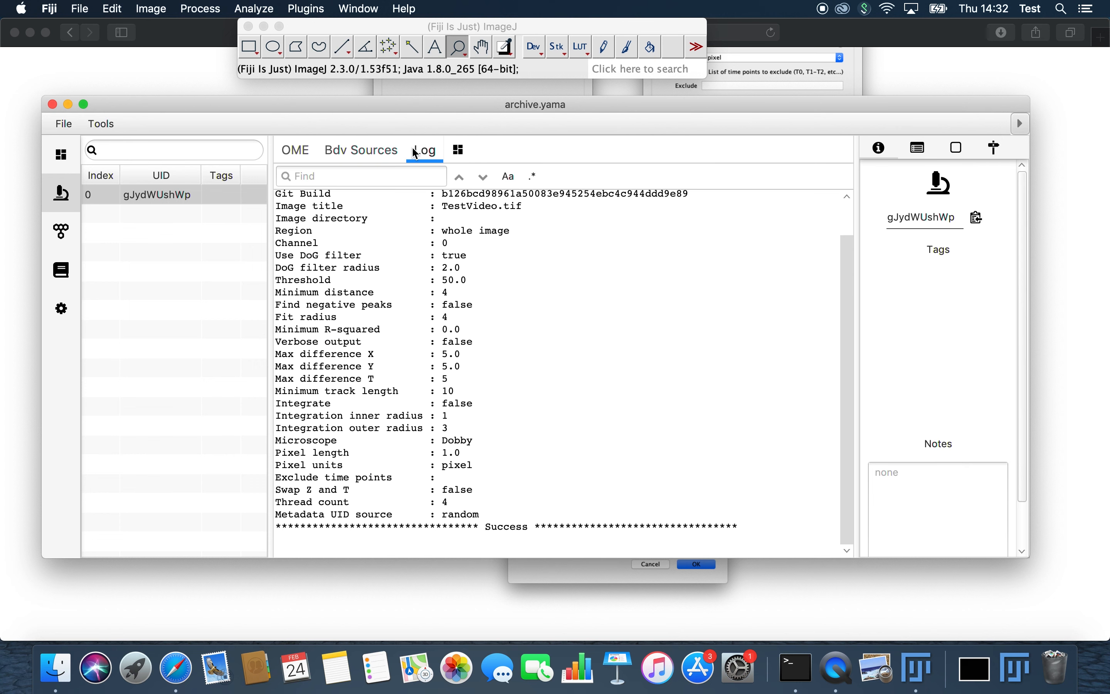
Expand Image:0 in the OME metadata and inspect the plane details for several time points, up to T = 11
click(299, 153)
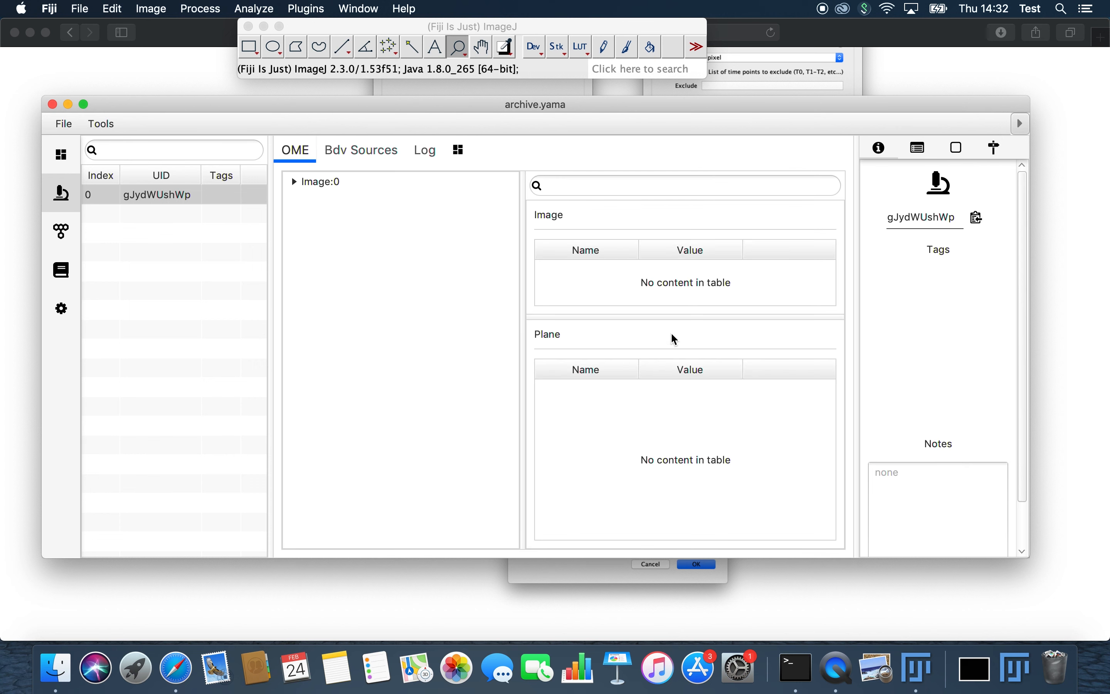
click(297, 182)
click(330, 207)
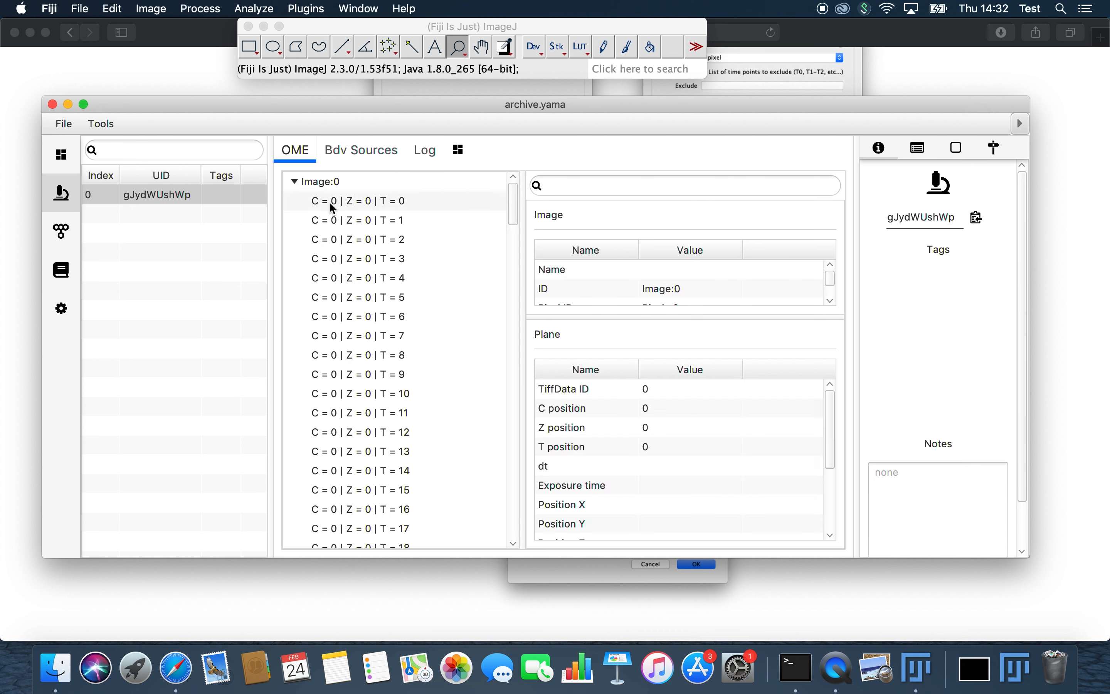
click(362, 275)
click(356, 335)
click(362, 412)
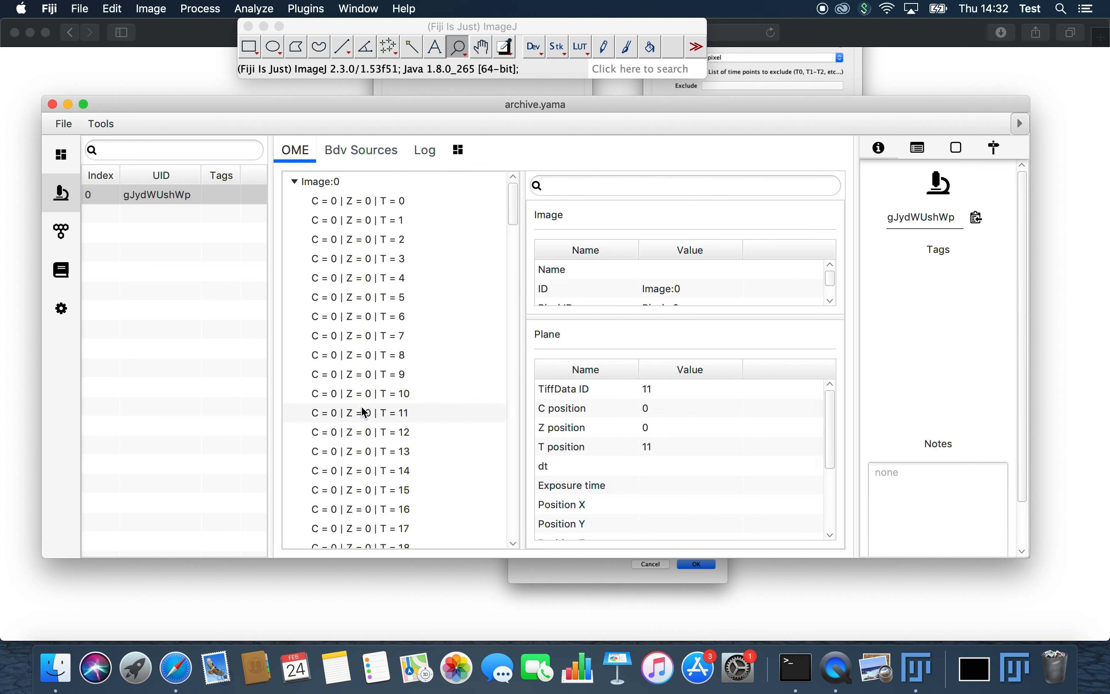
Show the archive's molecule records and step through them to examine their T, X and Y position tables
click(73, 226)
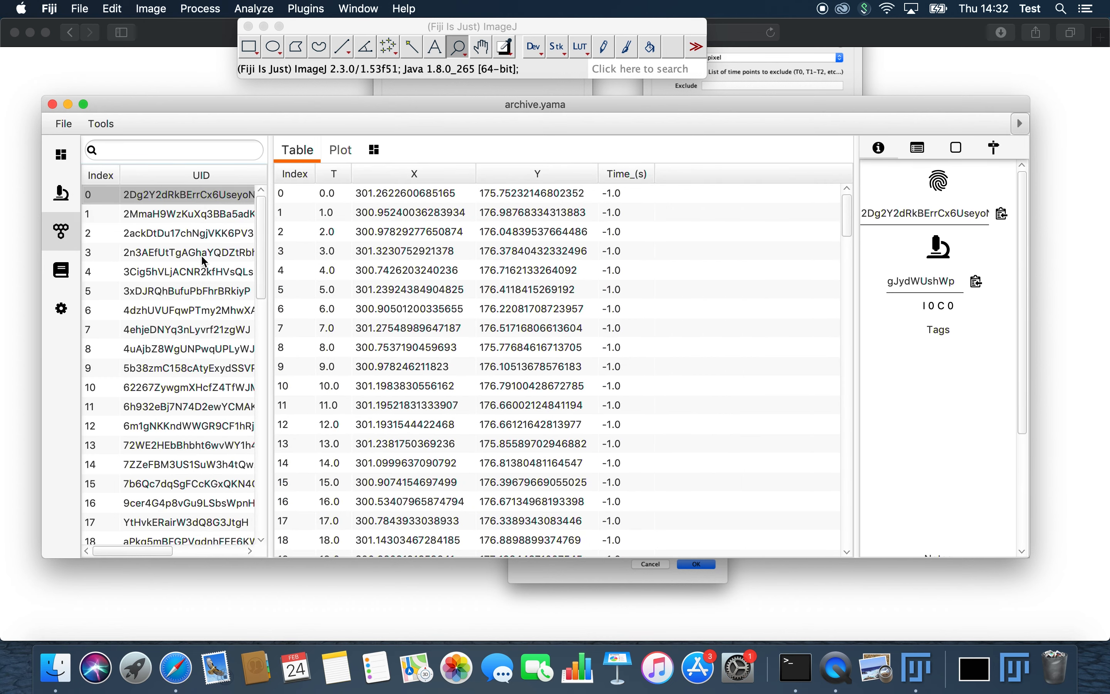
key(Down)
key(Down)
key(Down)
key(Down)
key(Down)
key(Down)
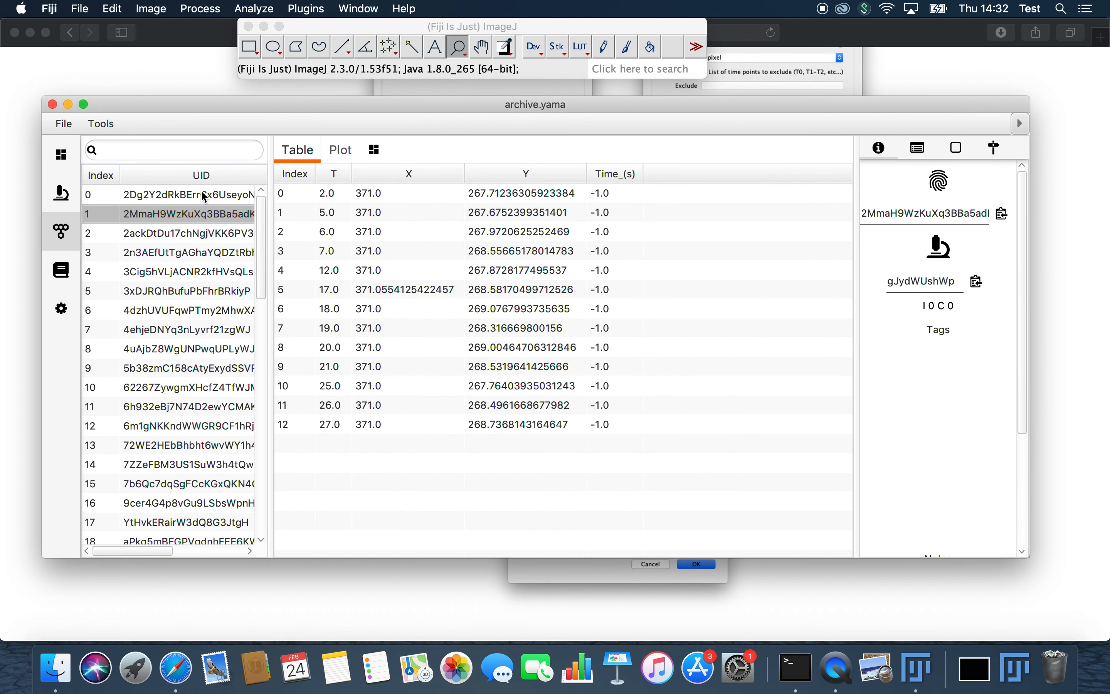
key(Down)
key(Down)
key(Down)
key(Down)
key(Down)
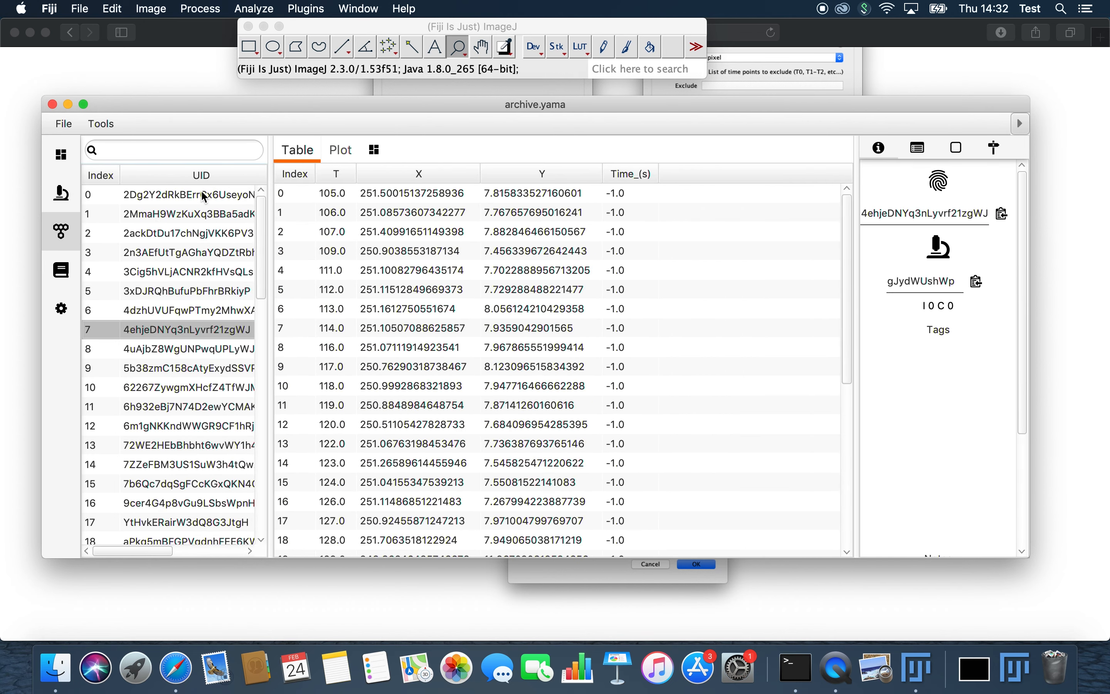
Widen the molecule list to show the Tags and metaUID columns, and look through the remaining records
drag(272, 322, 453, 321)
scroll(277, 423, down, 3)
scroll(278, 426, down, 12)
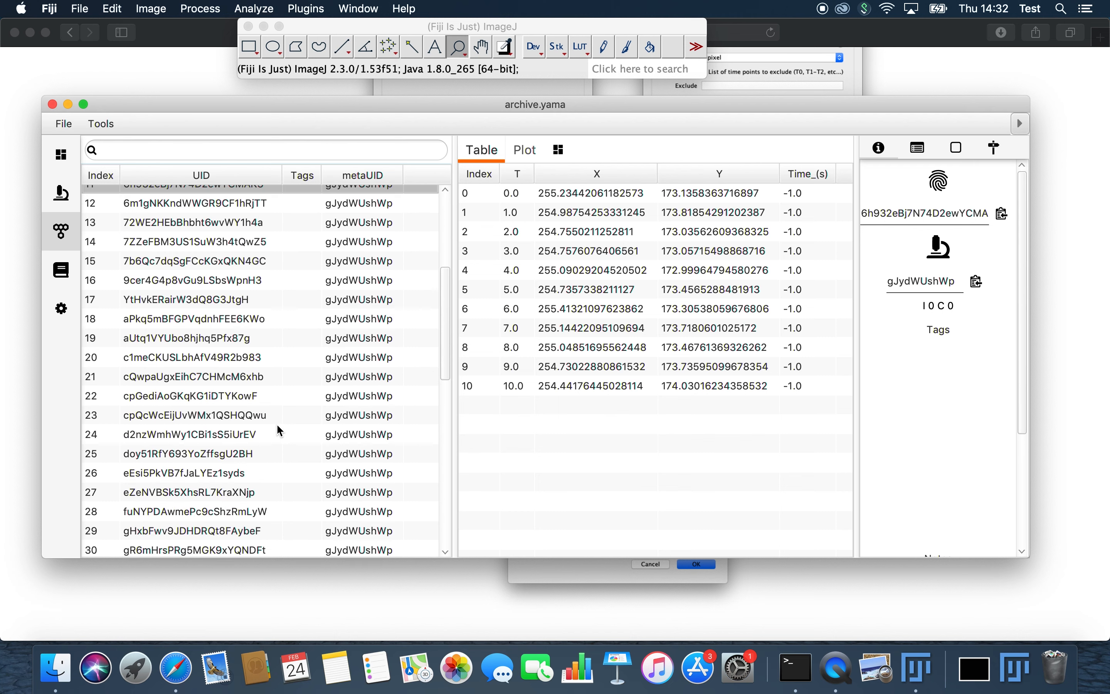
Show the molecule's Plot view, enlarge the archive window and add a new Line series in the plot options
scroll(276, 424, up, 13)
drag(453, 456, 294, 443)
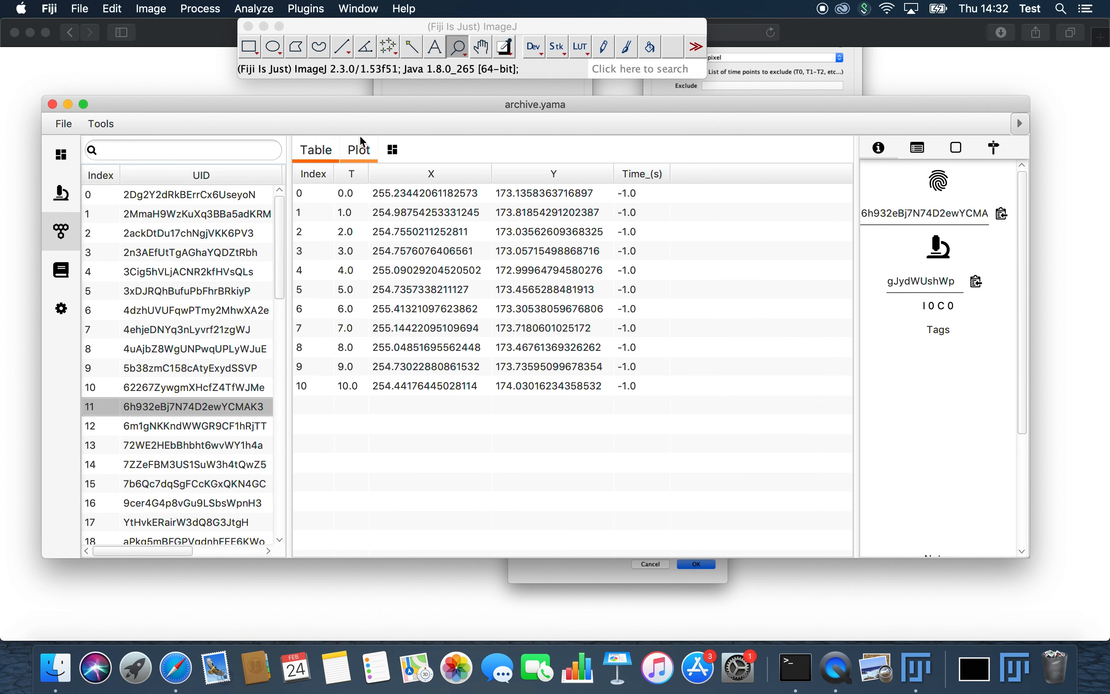
click(361, 152)
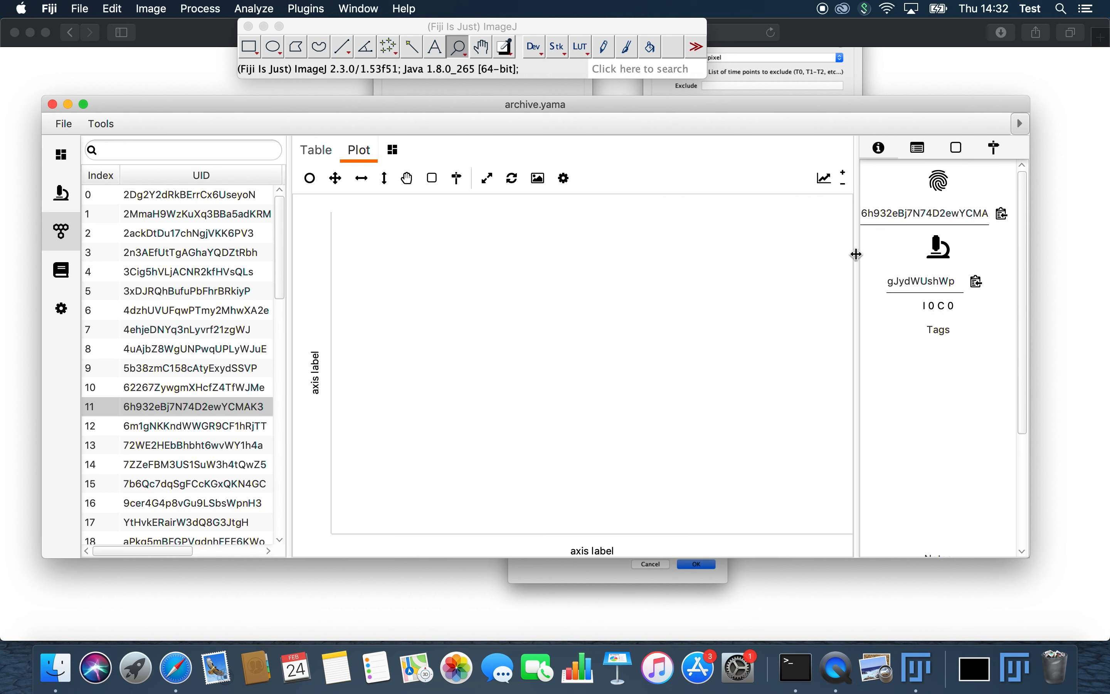
drag(856, 253, 830, 253)
click(799, 178)
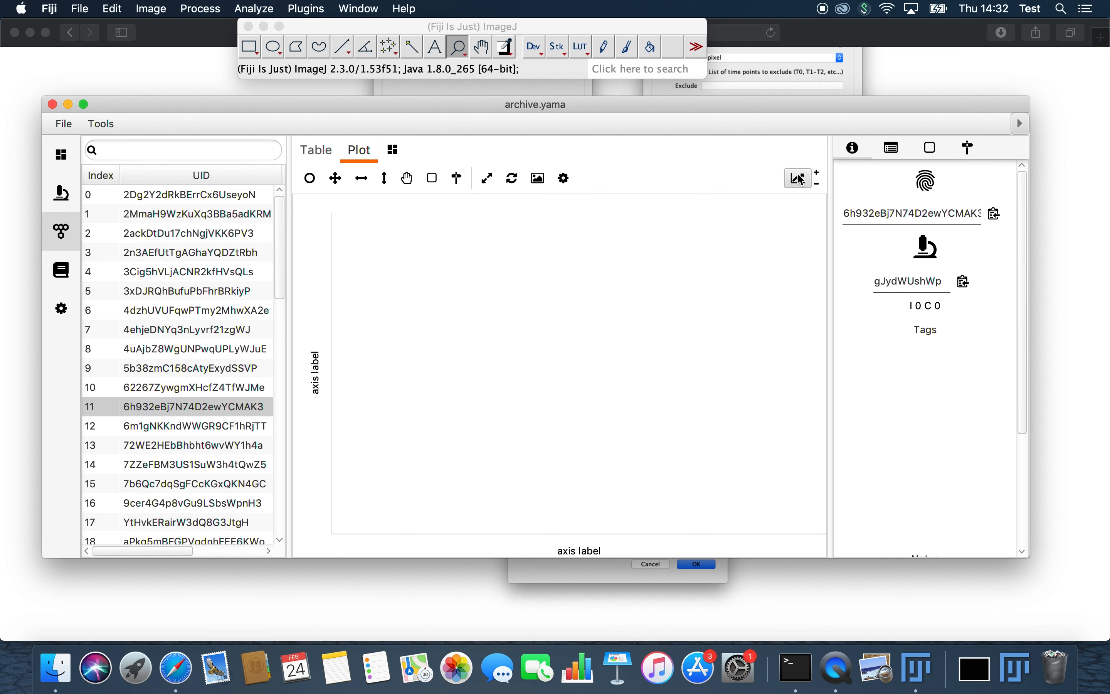
drag(637, 557, 620, 604)
click(317, 584)
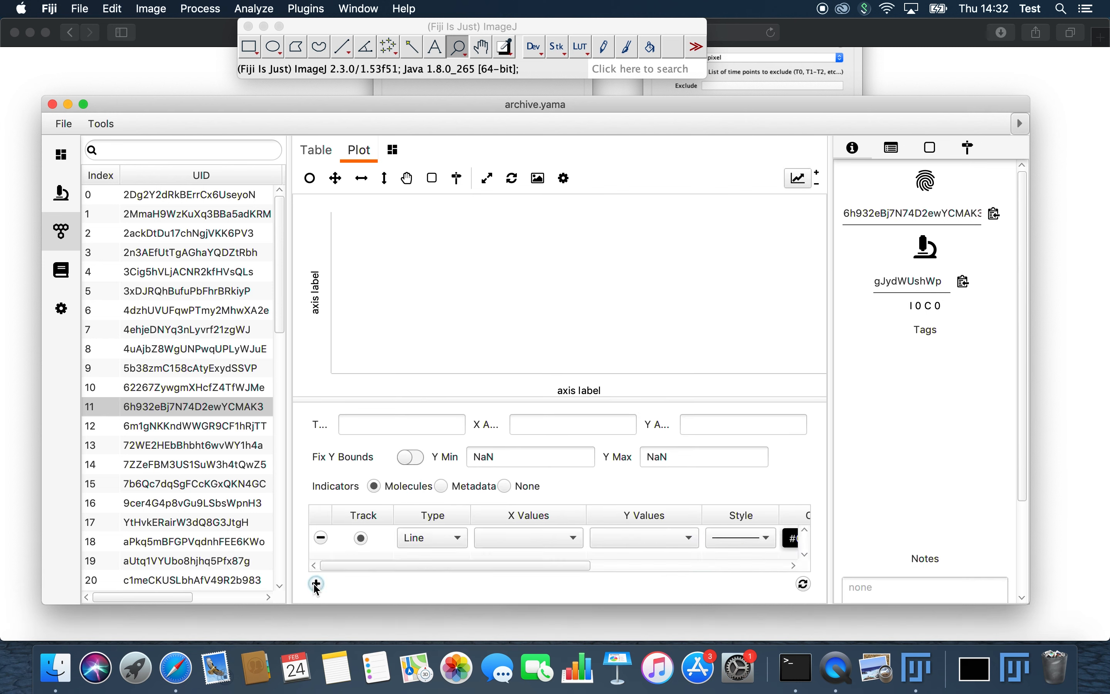
Set the line series to T for the X values and Y for the Y values, and refresh the plot
click(532, 536)
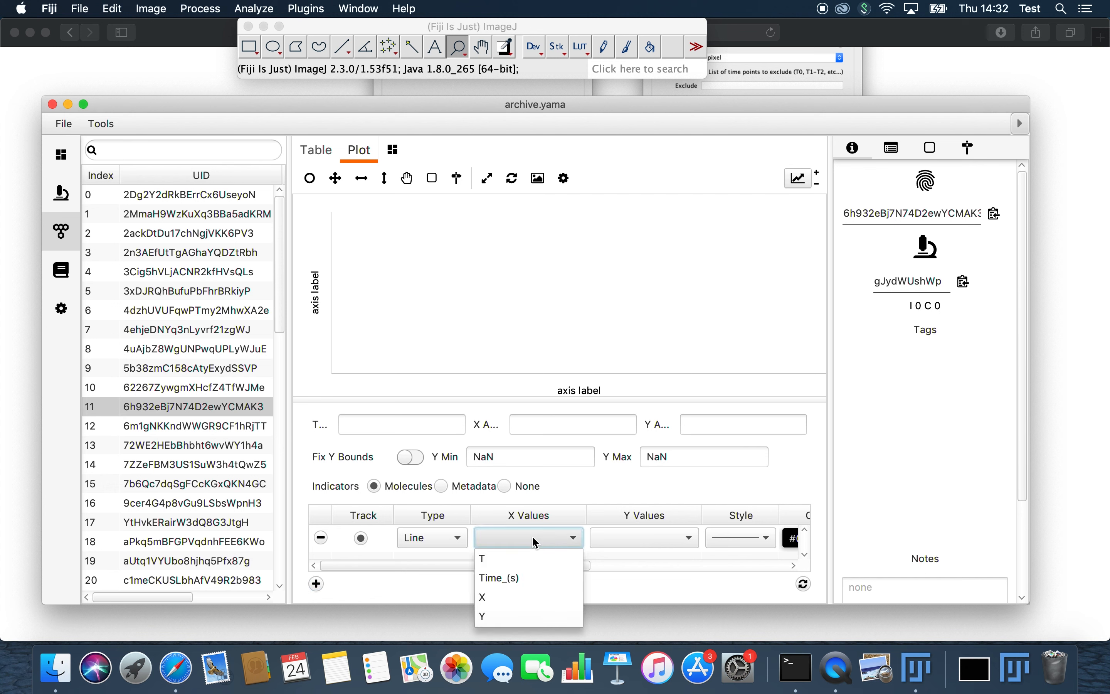
click(527, 564)
click(640, 540)
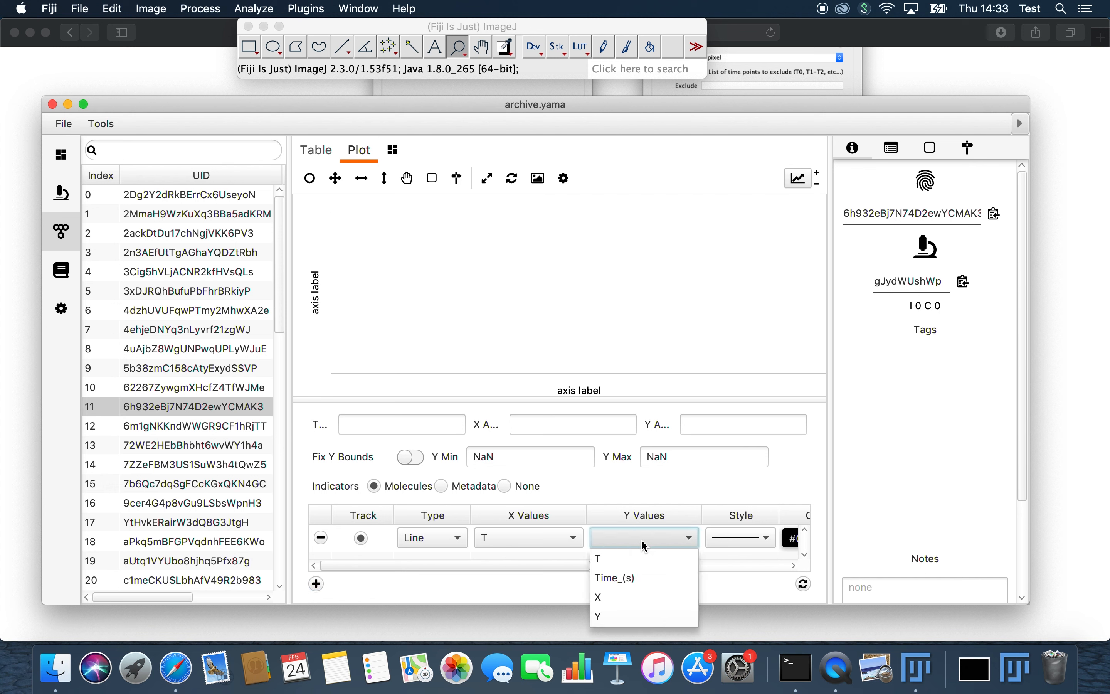
click(618, 617)
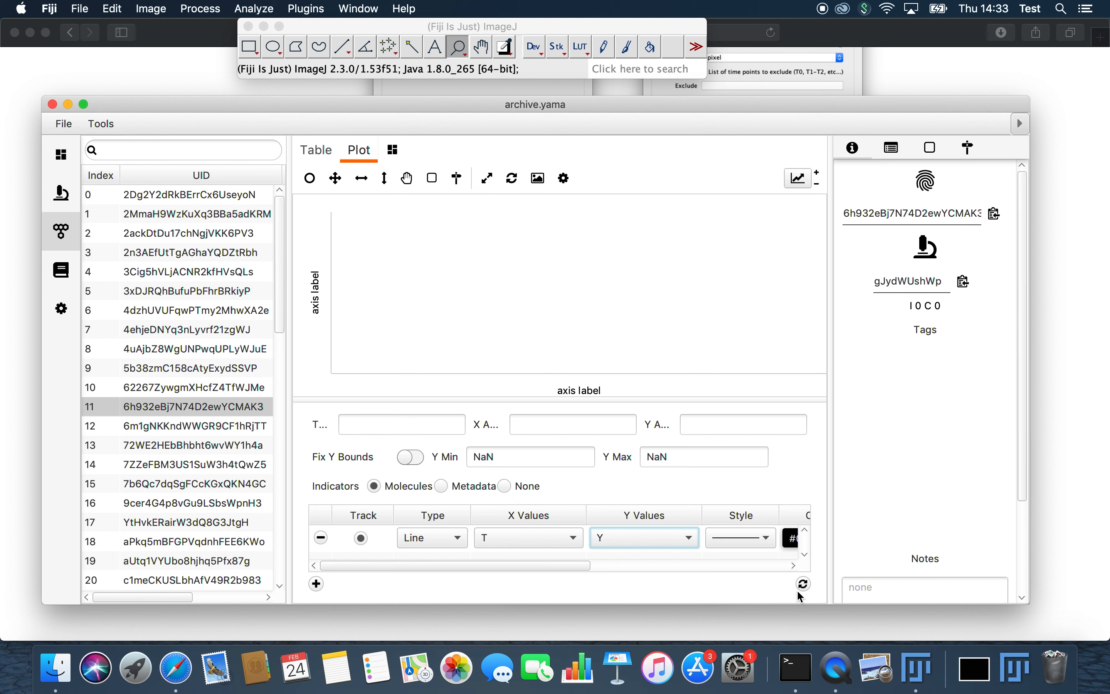
click(805, 583)
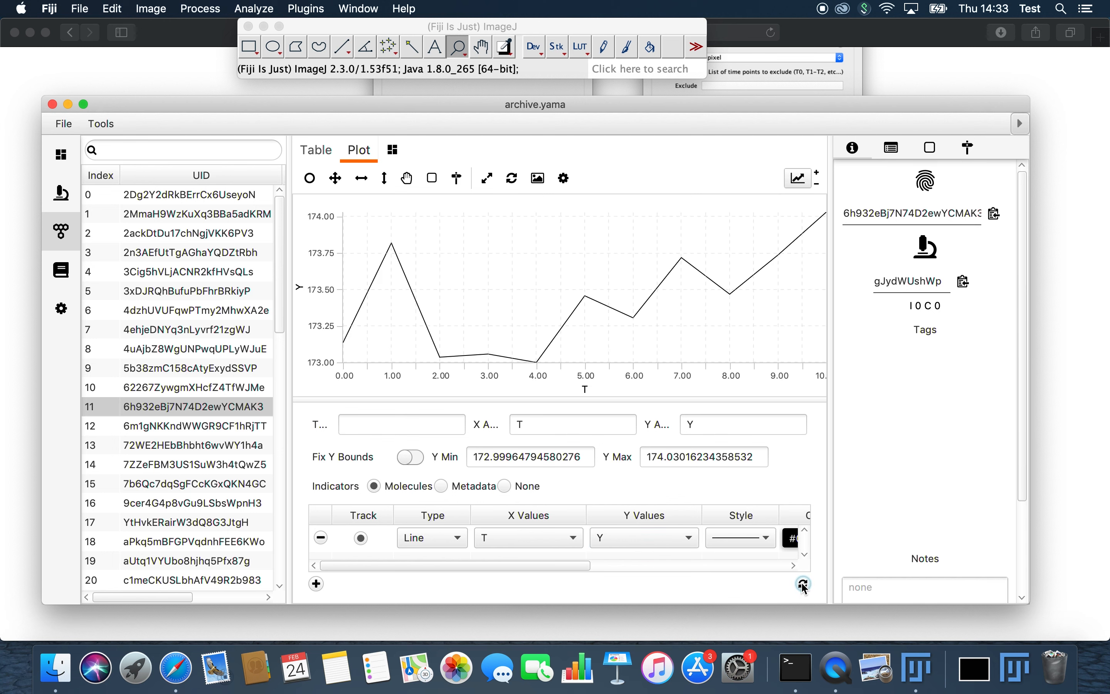
Examine the Y versus T plots of the first molecule records, starting at index 0
click(220, 198)
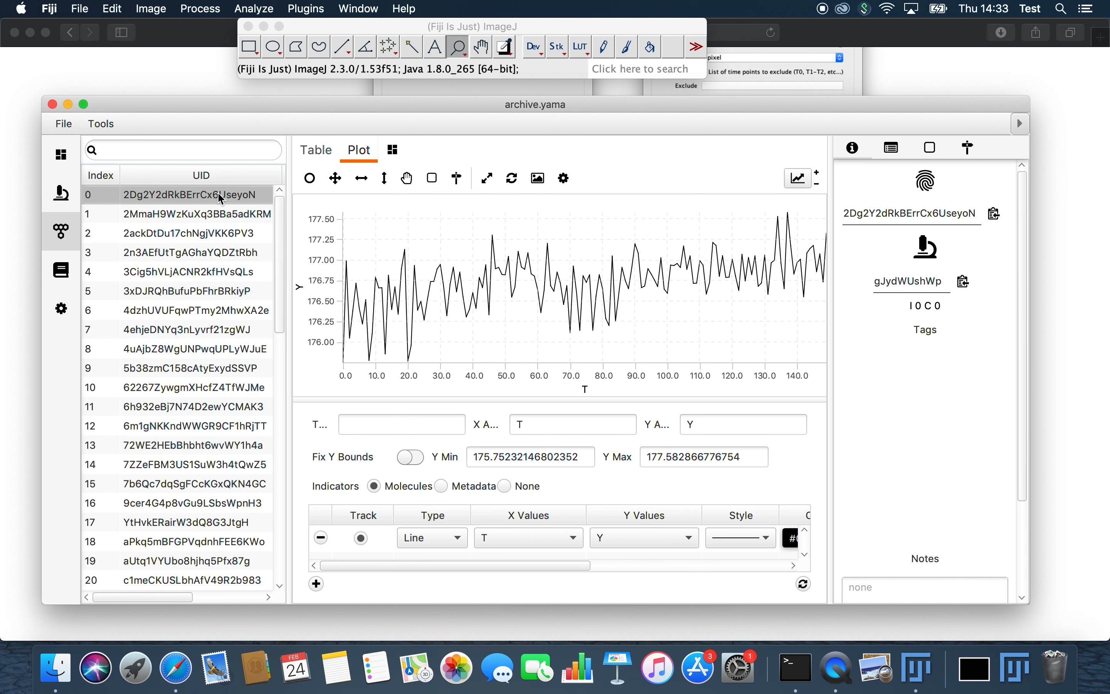
key(Down)
key(Down)
key(Down)
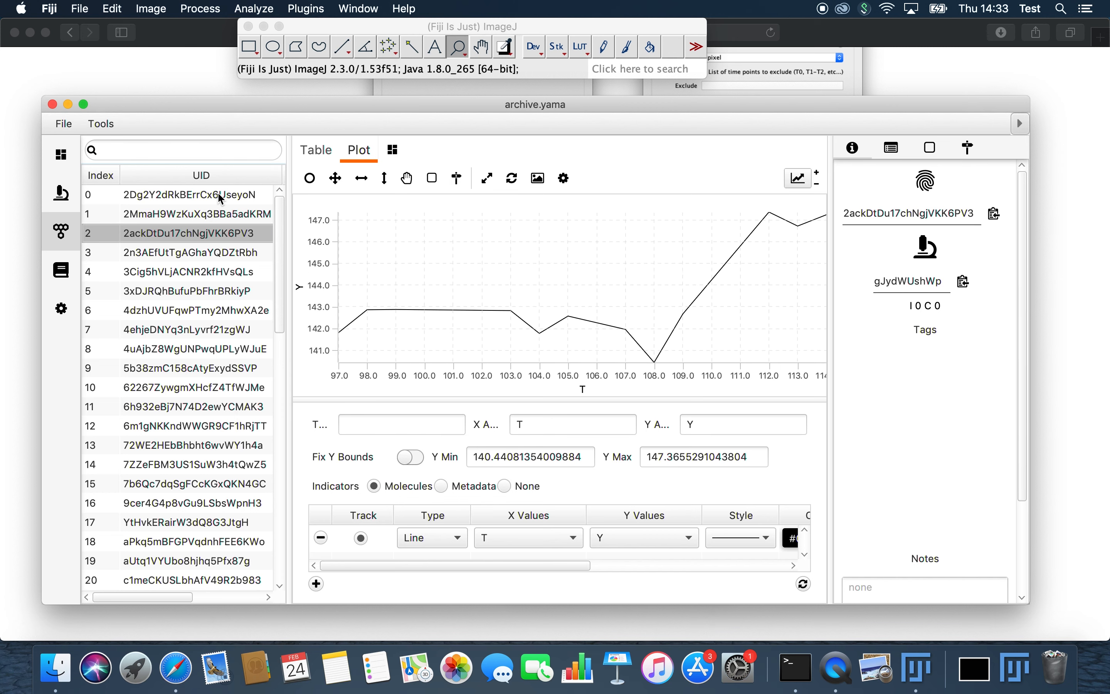
key(Down)
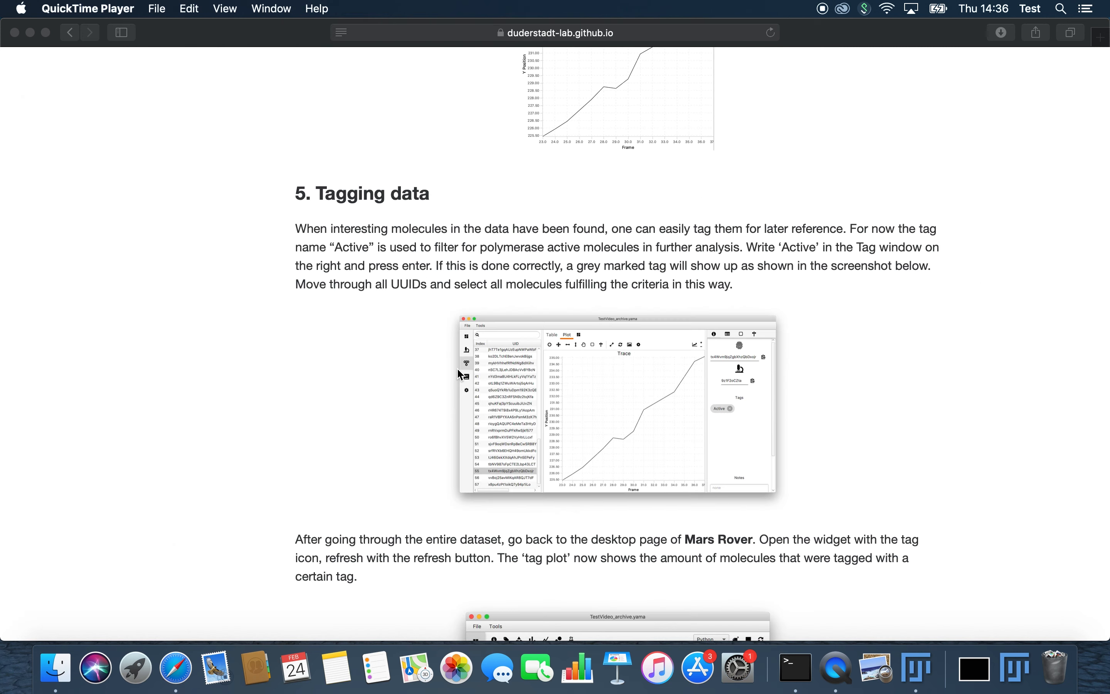
Switch to the Mars tutorial in Safari and read the Tagging data section on the Active tag
scroll(459, 371, down, 5)
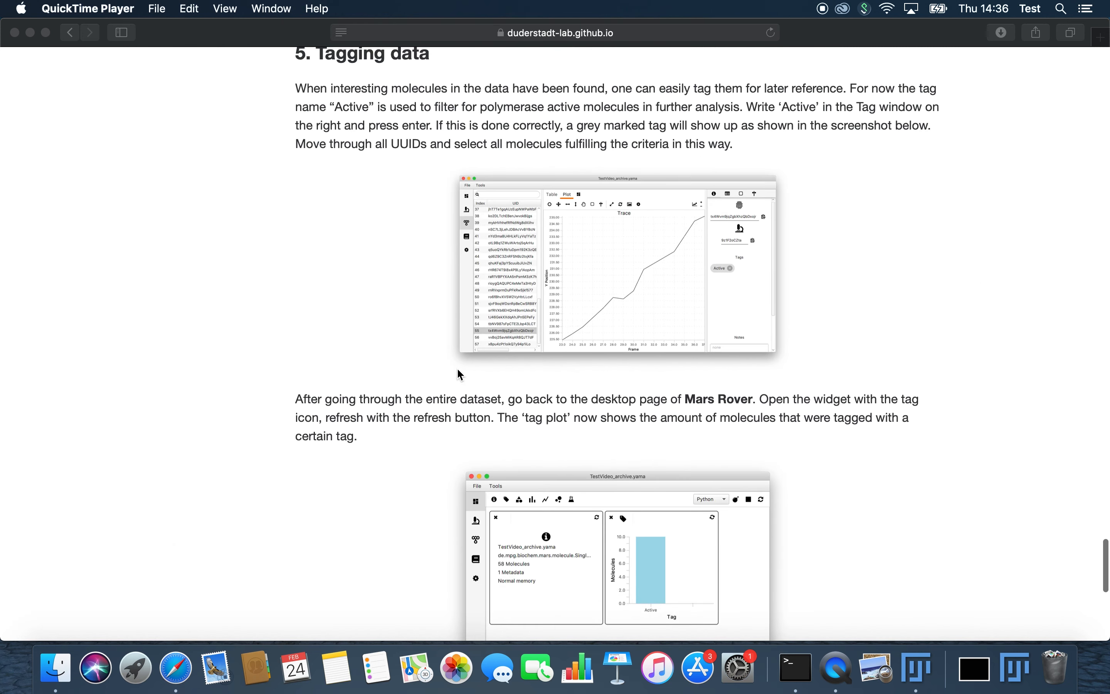
click(788, 107)
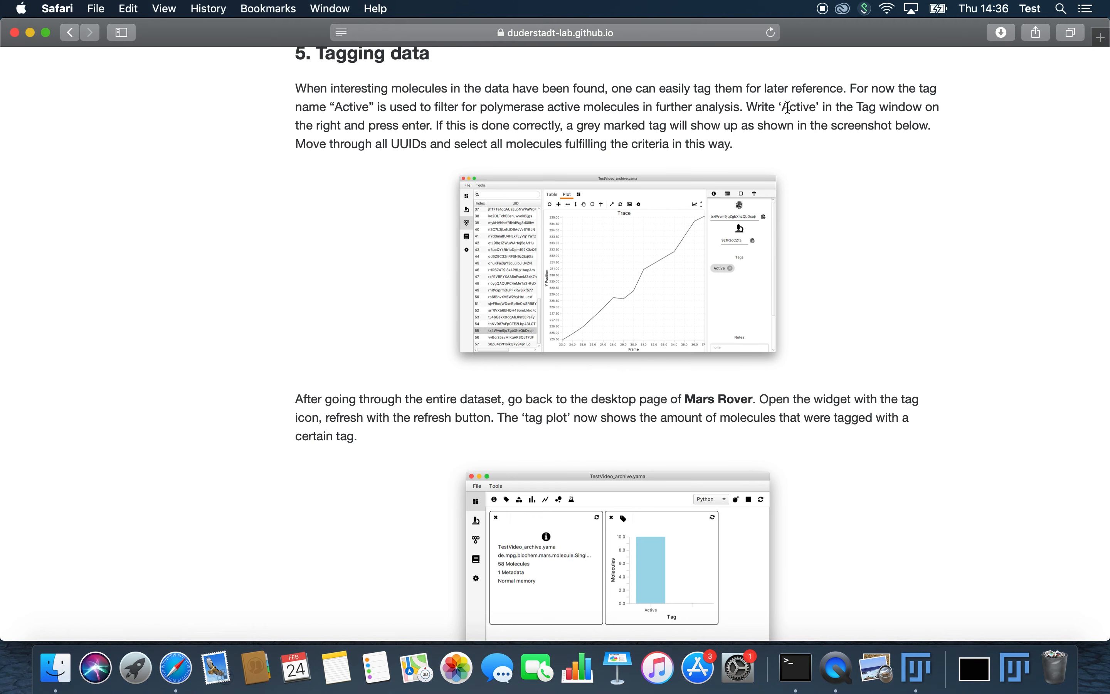
double_click(820, 106)
click(830, 120)
scroll(901, 365, down, 8)
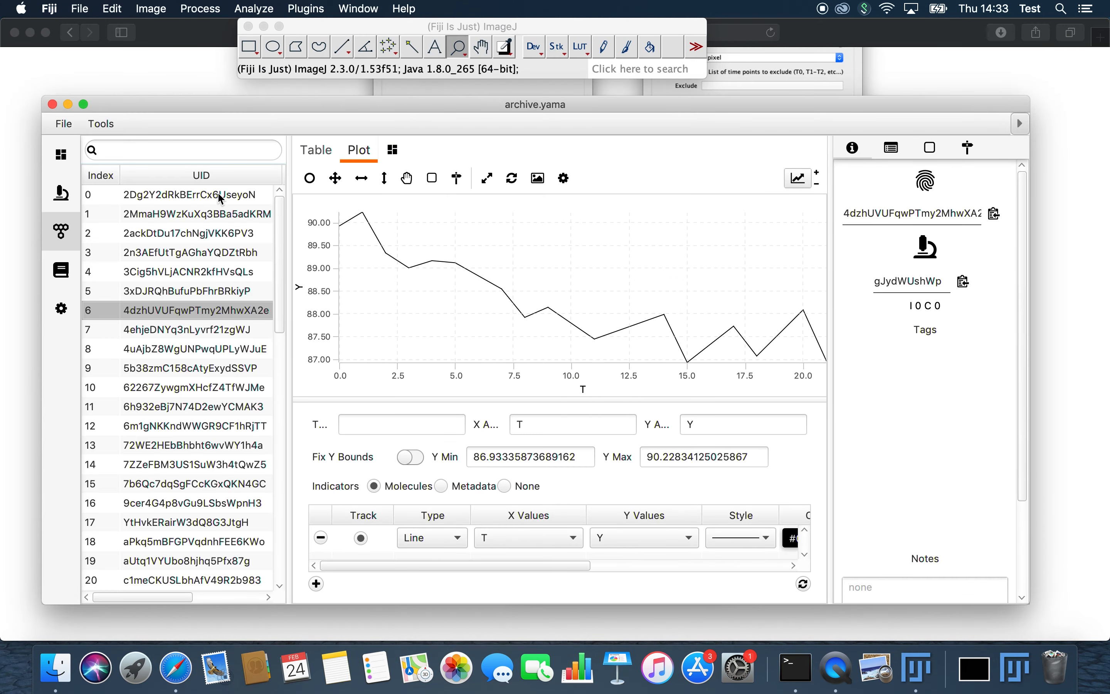
Back in the archive, go on to the molecule record at index 10 and tag it Active
key(Down)
key(Down)
key(Down)
key(Down)
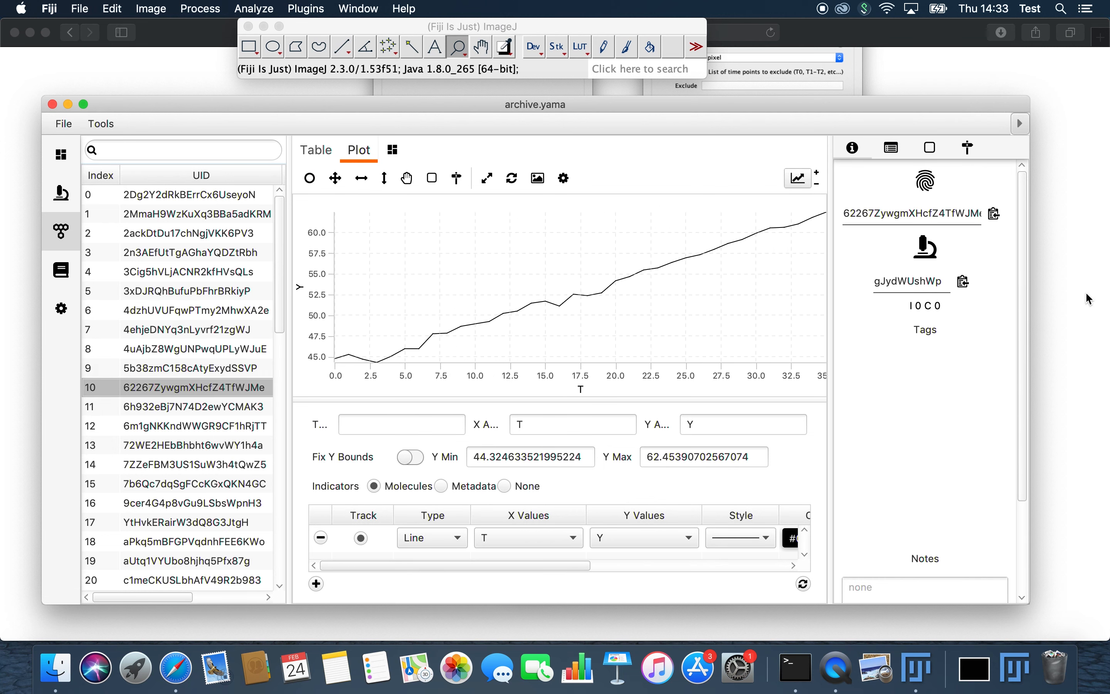
click(873, 355)
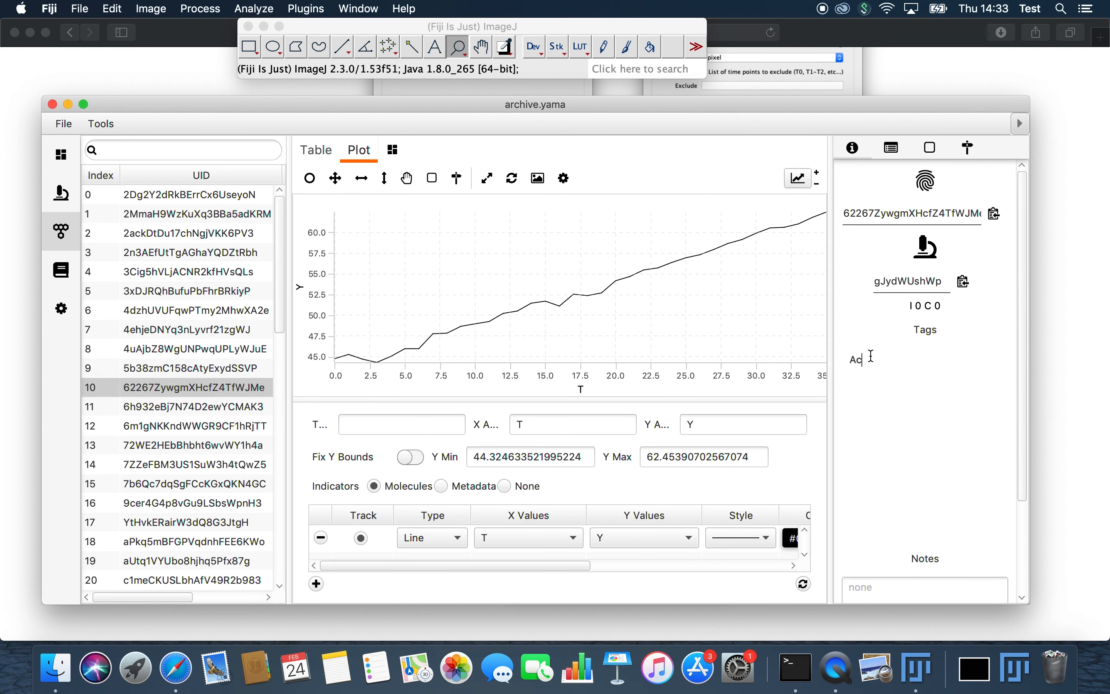
text(Active)
key(Return)
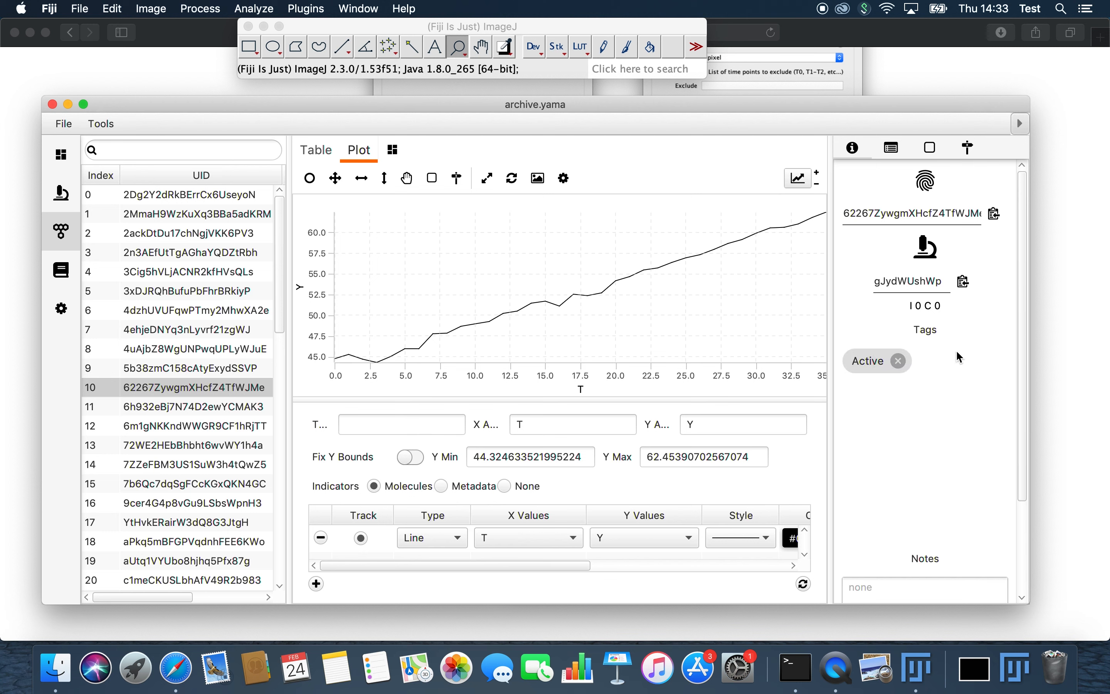
Check the plot at index 11, and tag the molecule record at index 12 as Active
click(209, 412)
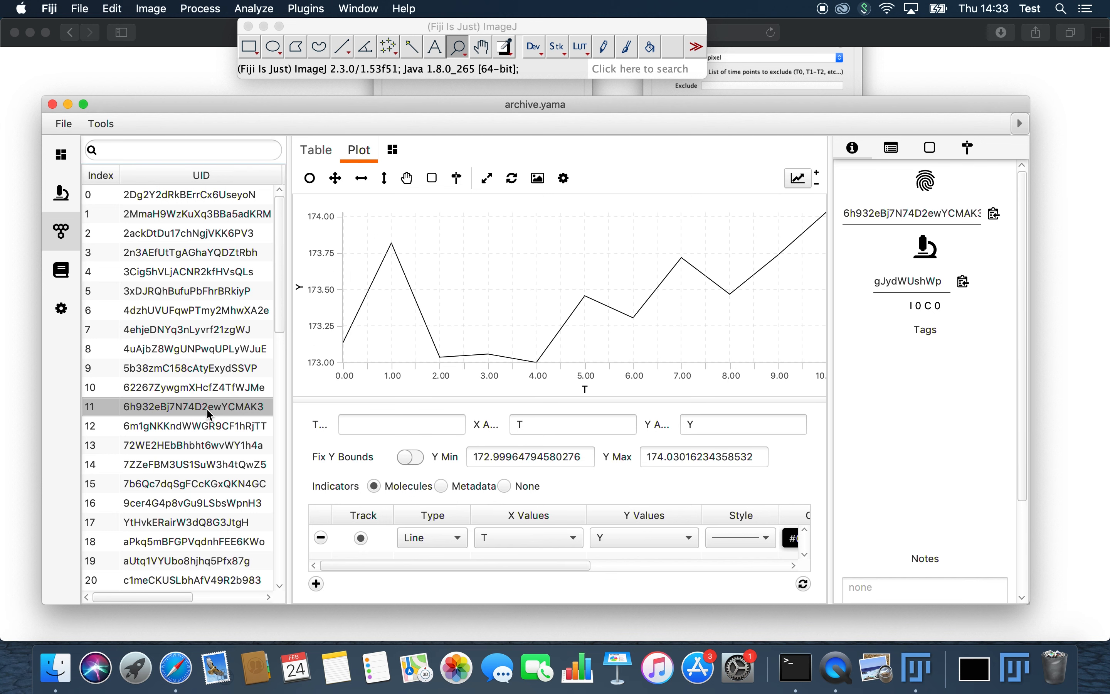
key(Down)
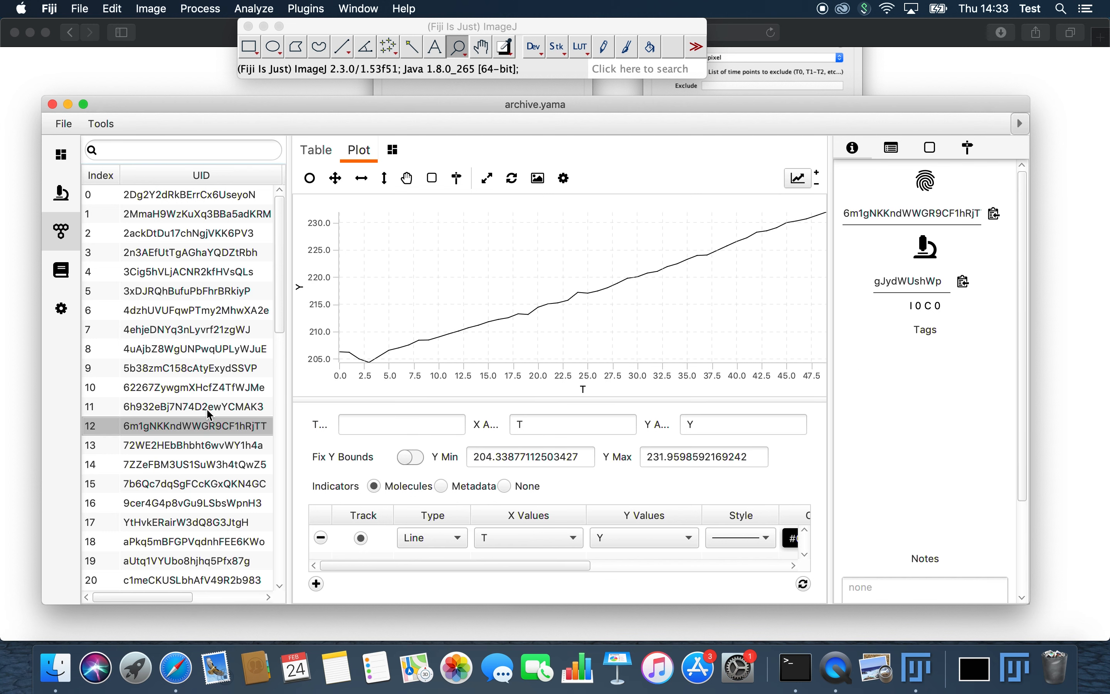
click(887, 382)
text(Active)
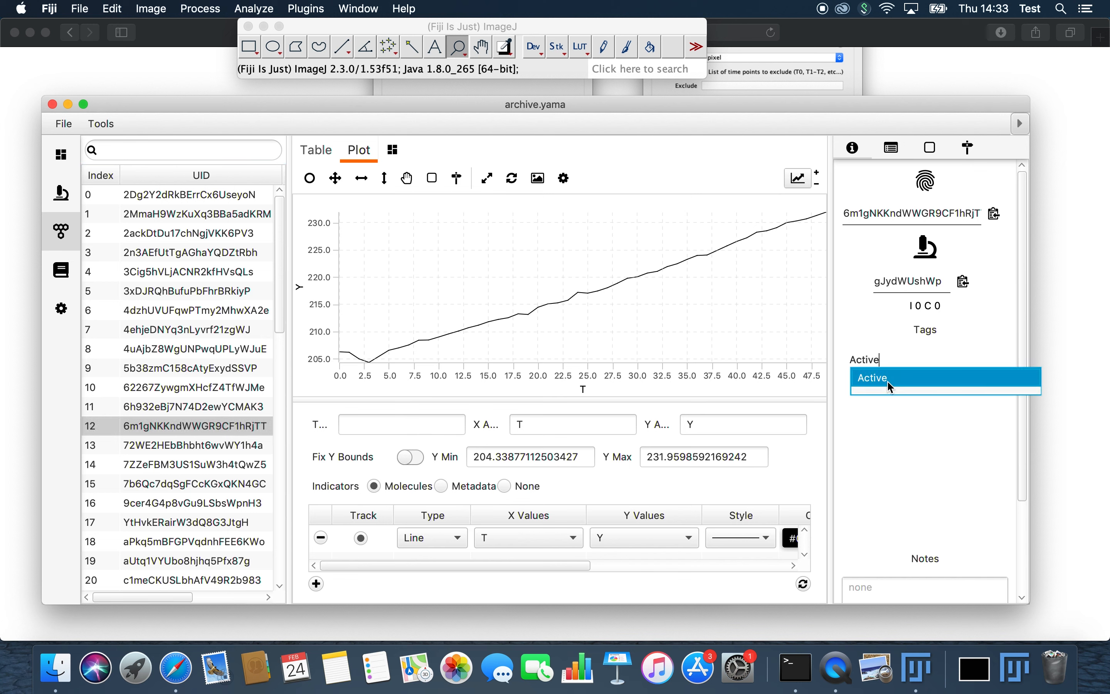
click(887, 381)
Tag the molecule record at index 13 as Active
click(227, 453)
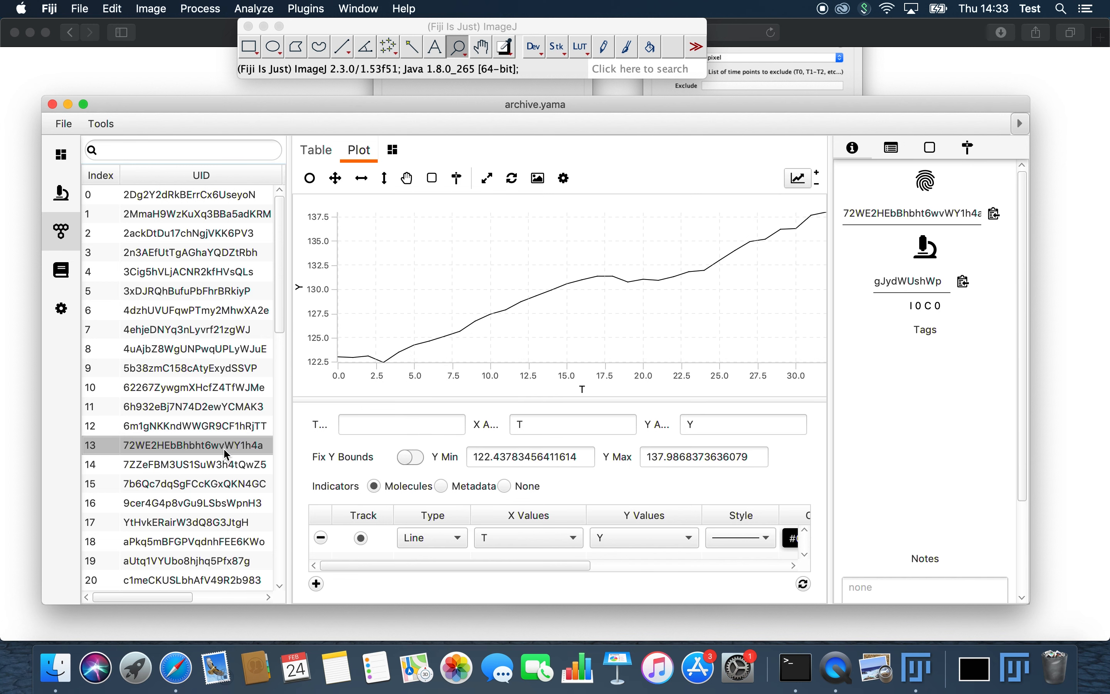
click(888, 395)
text(Active)
key(Return)
Review the plots from index 14 onward and tag the molecule record at index 28 as Active
click(196, 465)
key(Down)
key(Down)
key(Down)
key(Down)
key(Down)
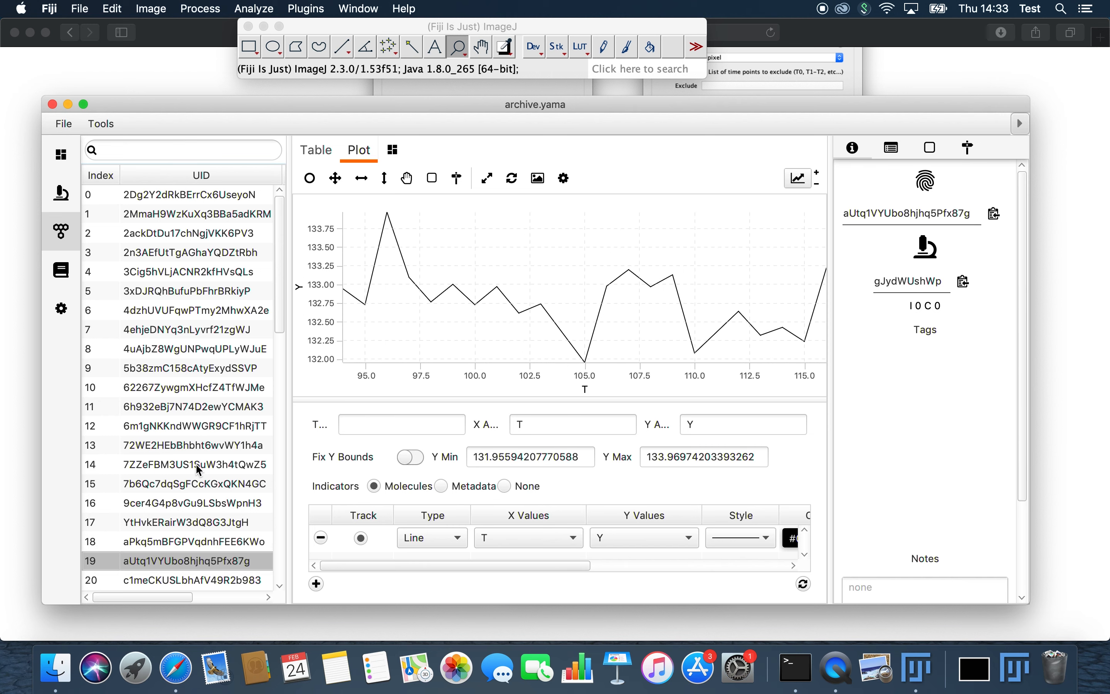
key(Down)
key(Down)
key(Down)
key(Down)
key(Down)
key(Down)
key(Down)
key(Down)
key(Down)
click(881, 387)
text(Ac)
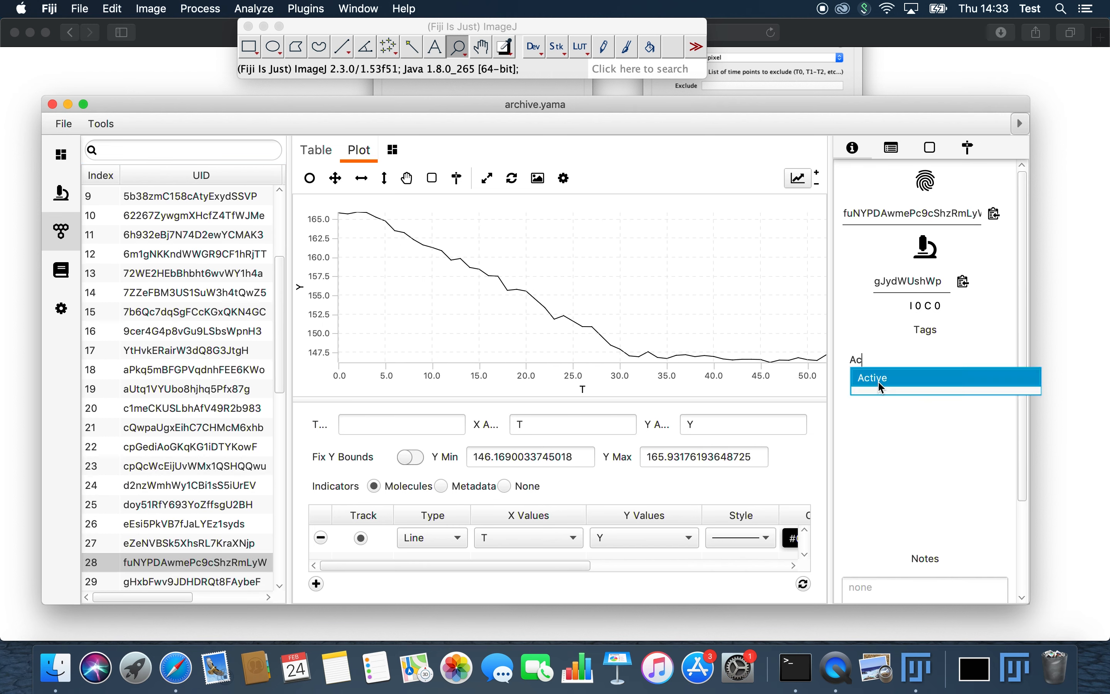
text(tive)
key(Return)
Review the plots from index 29 onward and tag the molecule record at index 36 as Active
click(197, 580)
key(Down)
key(Down)
key(Down)
key(Down)
key(Down)
key(Down)
key(Down)
click(944, 405)
text(Active)
key(Return)
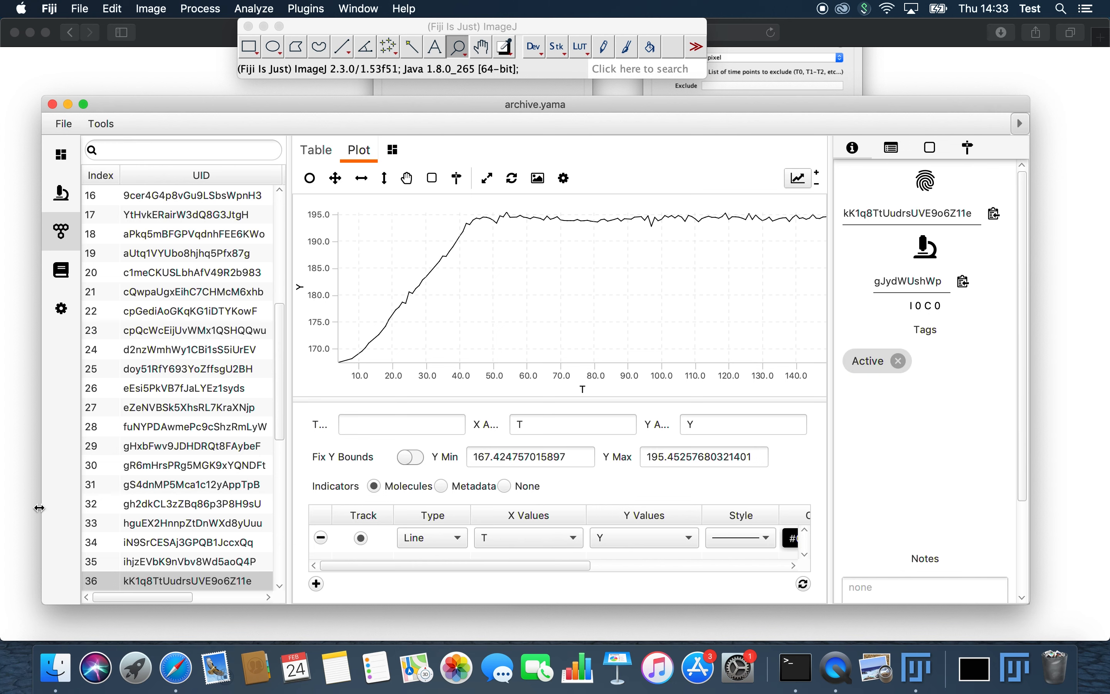
Compare the next two plots after index 36 and tag the molecule record at index 37 as Active
click(211, 580)
key(Down)
key(Down)
key(Up)
click(888, 399)
text(Active)
key(Return)
Review the following plots and tag the molecule record at index 43 as Active
click(202, 578)
key(Down)
key(Down)
key(Down)
key(Down)
key(Down)
click(888, 373)
text(Active)
key(Return)
Move on to the molecule record at index 46 and tag it Active
click(202, 581)
key(Down)
key(Down)
key(Down)
click(891, 379)
text(Active)
Review the plots after index 46 and tag the molecule record at index 53 as Active
click(217, 579)
key(Down)
key(Down)
key(Down)
key(Down)
key(Down)
key(Down)
key(Down)
click(904, 431)
text(Active)
key(Return)
Tag the molecule records at index 54 and 55 as Active and move on to the next record
click(203, 578)
key(Down)
click(893, 403)
text(Active)
key(Return)
click(151, 589)
key(Down)
click(913, 392)
text(Active)
key(Return)
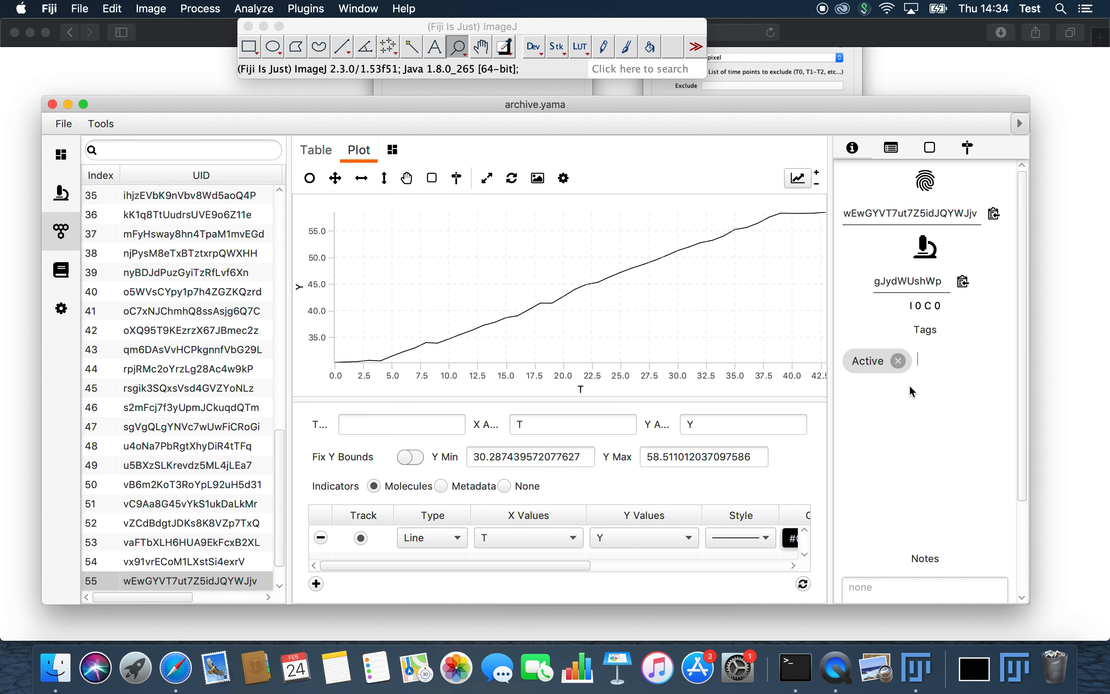
key(Down)
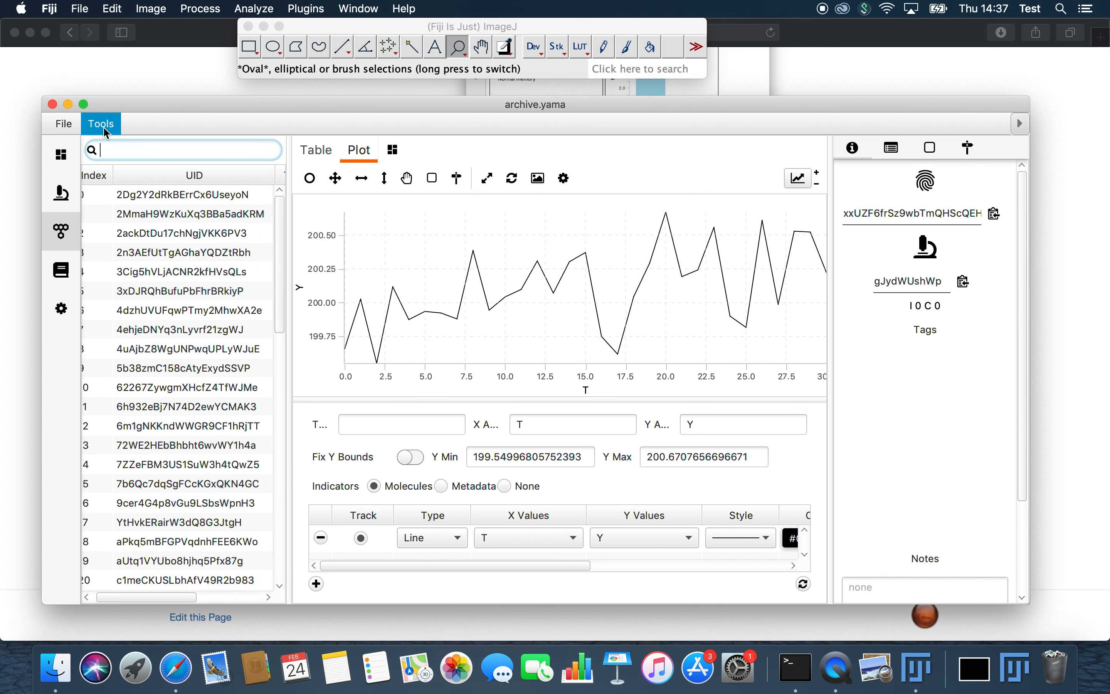
Save the archive to the Desktop as Myfirstarchive.yama
click(64, 123)
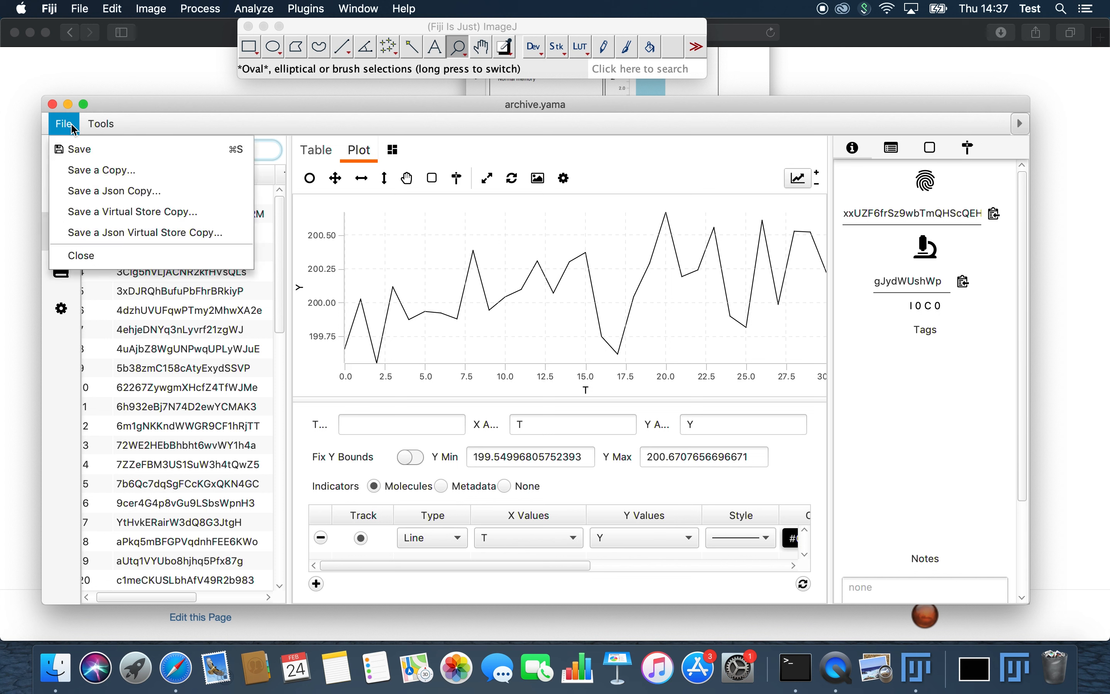
click(92, 150)
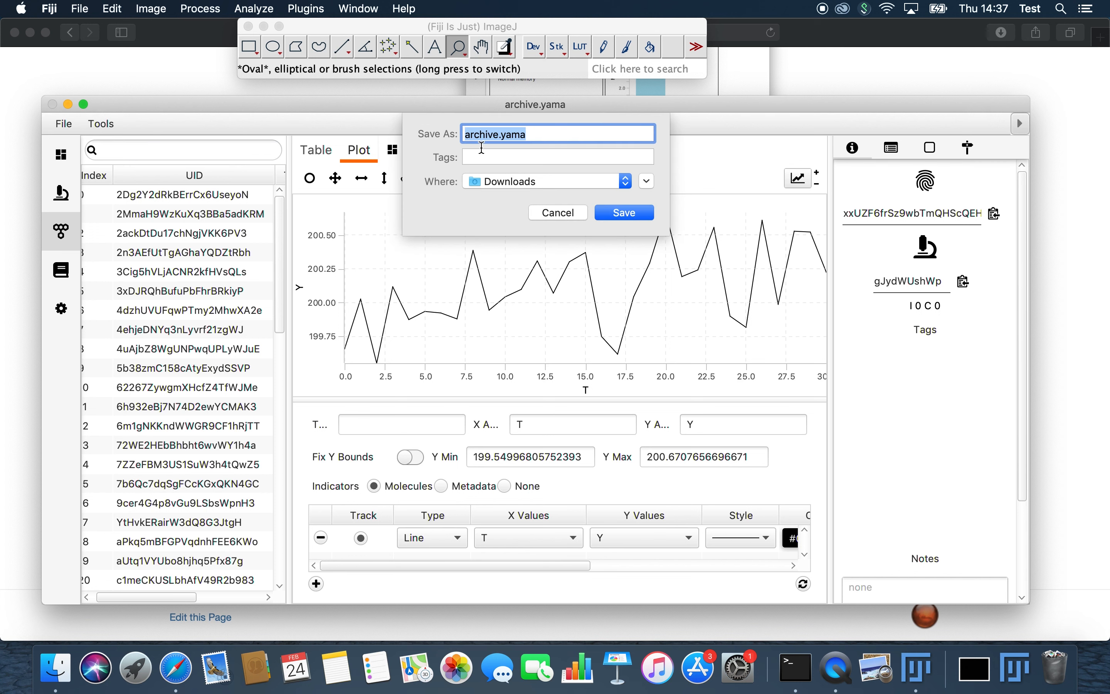
click(564, 192)
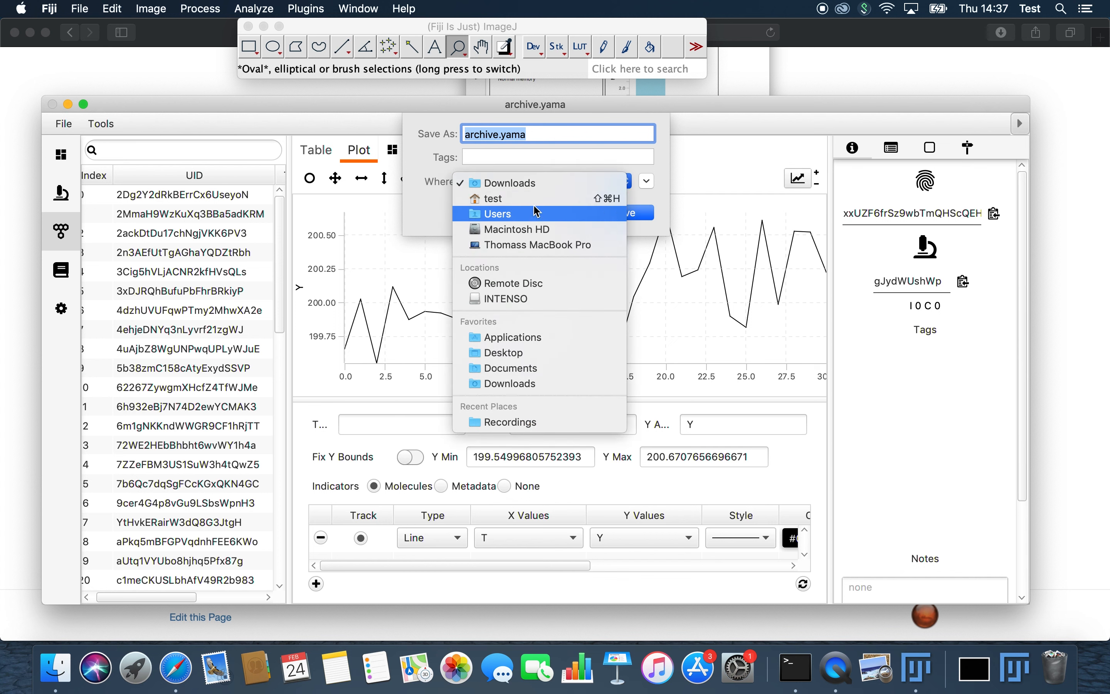
click(526, 352)
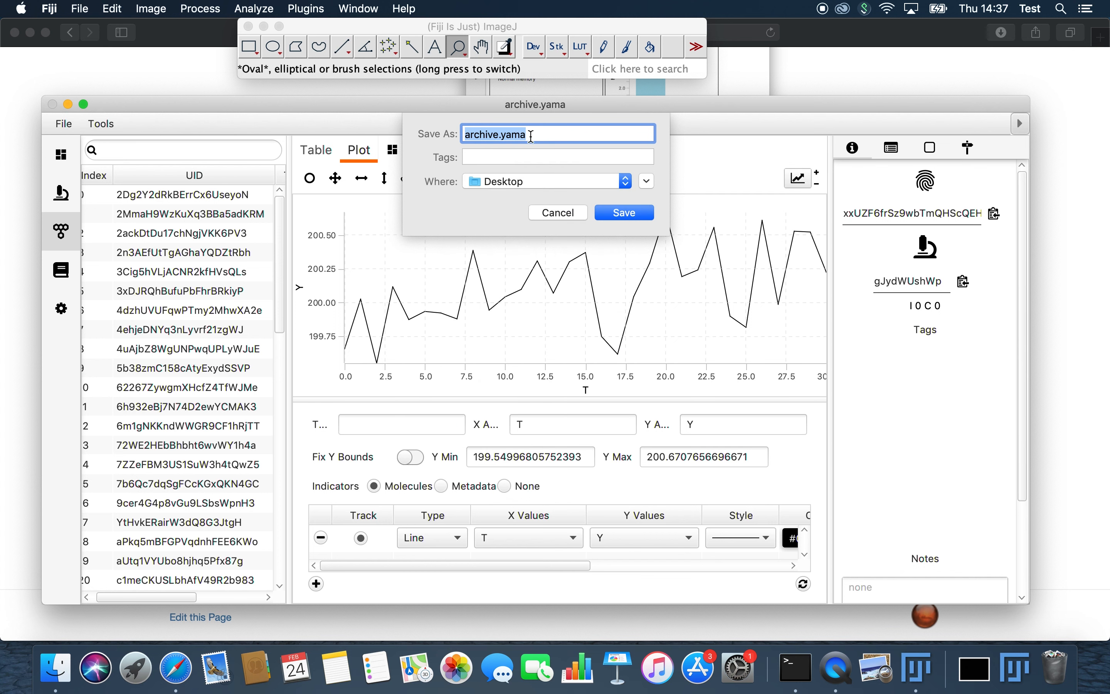
click(494, 136)
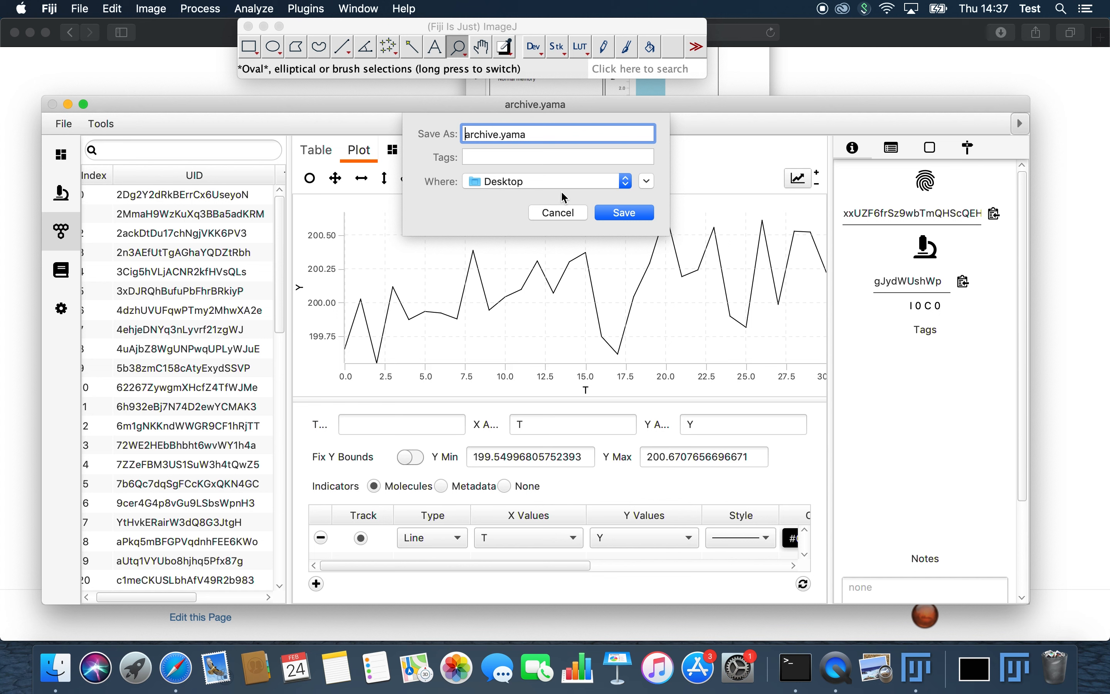
drag(497, 135, 398, 134)
text(Myfirstarchive)
key(Return)
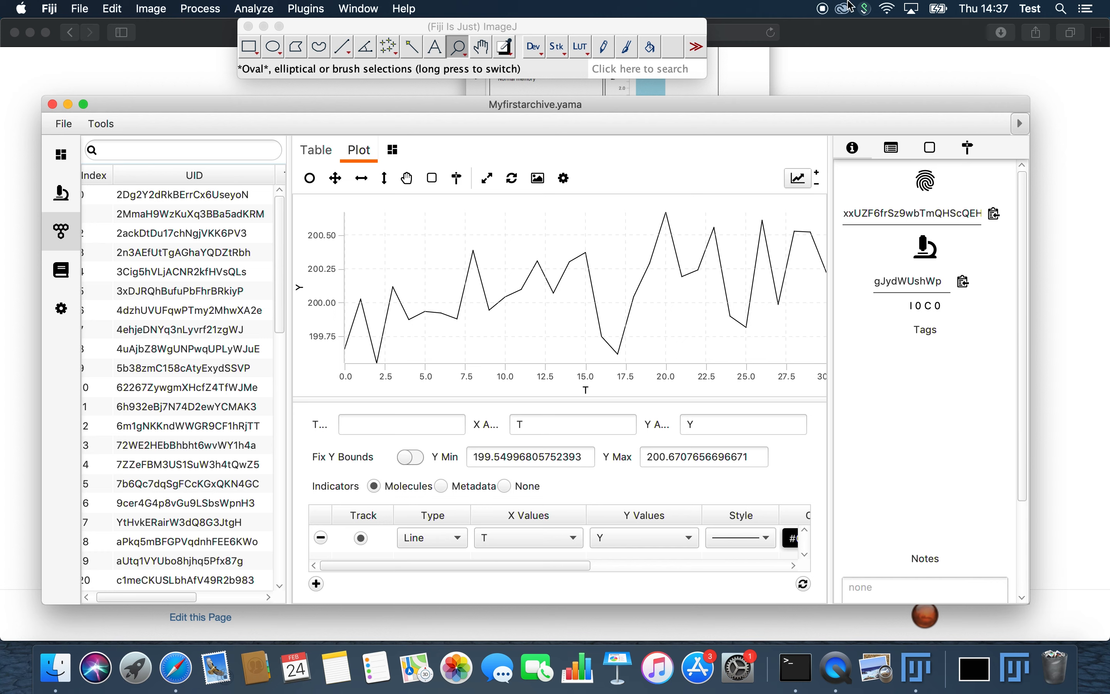